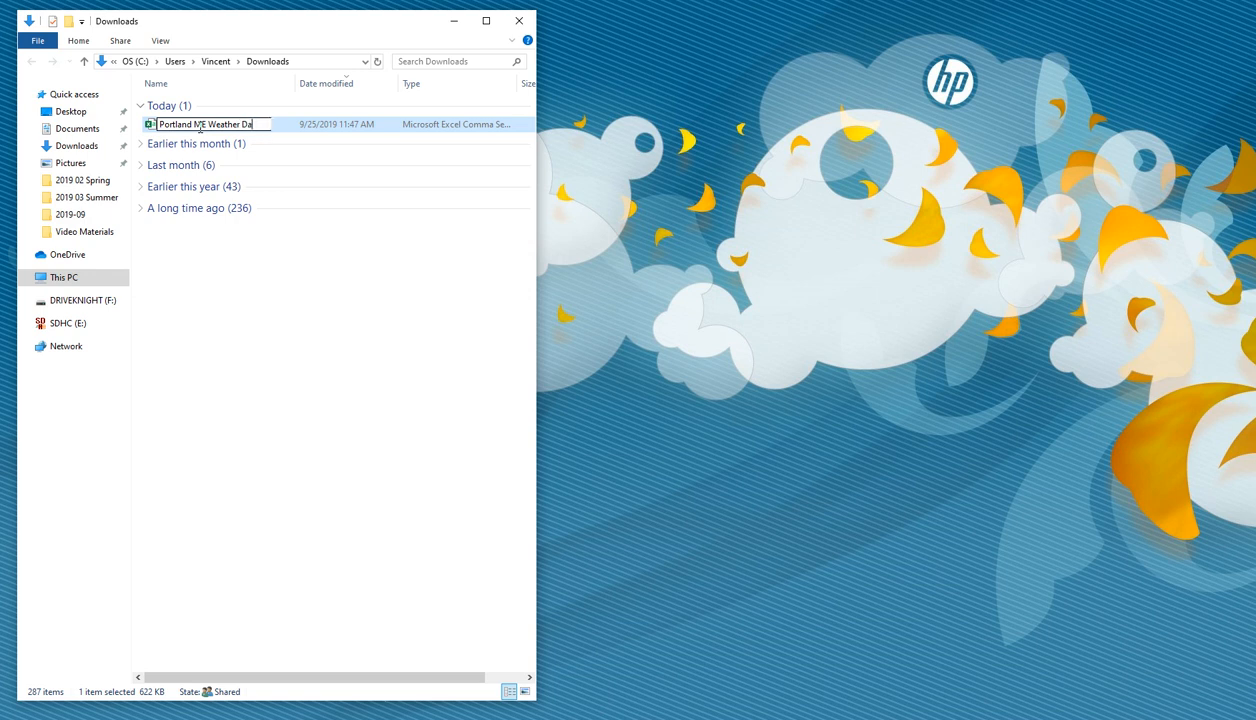
# Finish renaming the downloaded CSV file as Portland ME Weather Data
pyautogui.press('Return')
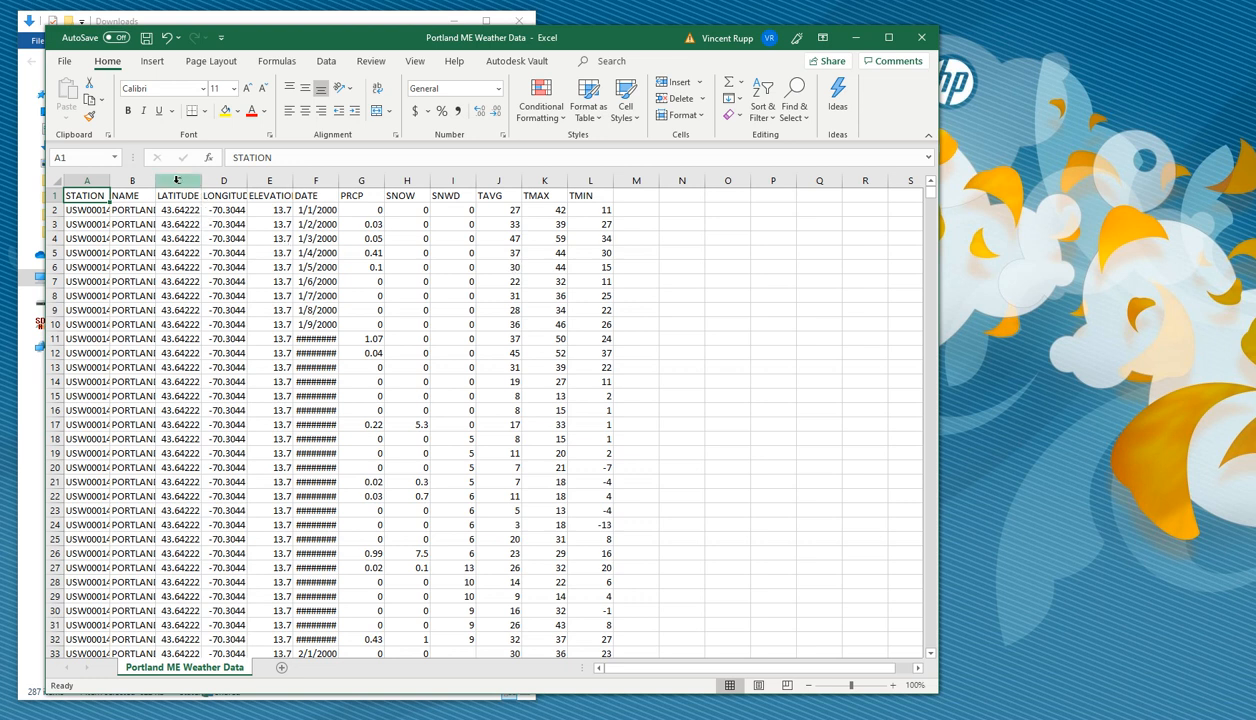
# Delete the LATITUDE, LONGITUDE and ELEVATION columns from the weather data sheet
pyautogui.moveTo(176, 180); pyautogui.dragTo(269, 180)
pyautogui.rightClick(269, 181)
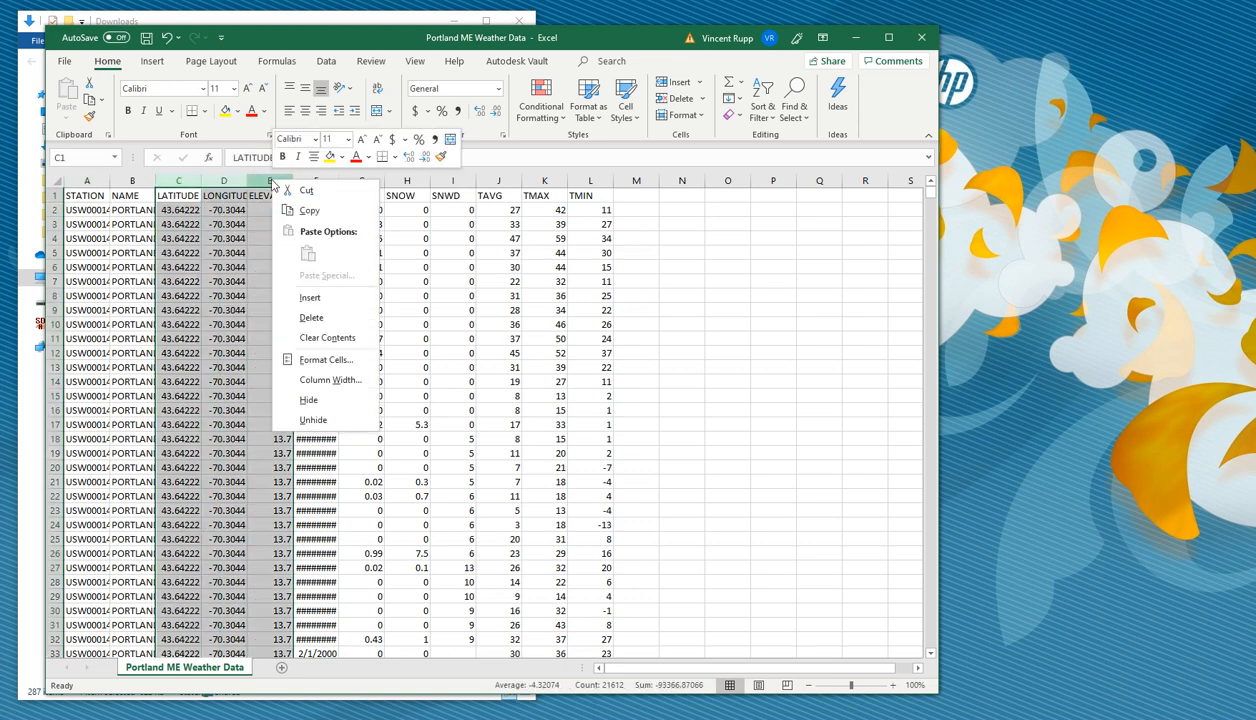
pyautogui.click(331, 322)
pyautogui.click(128, 212)
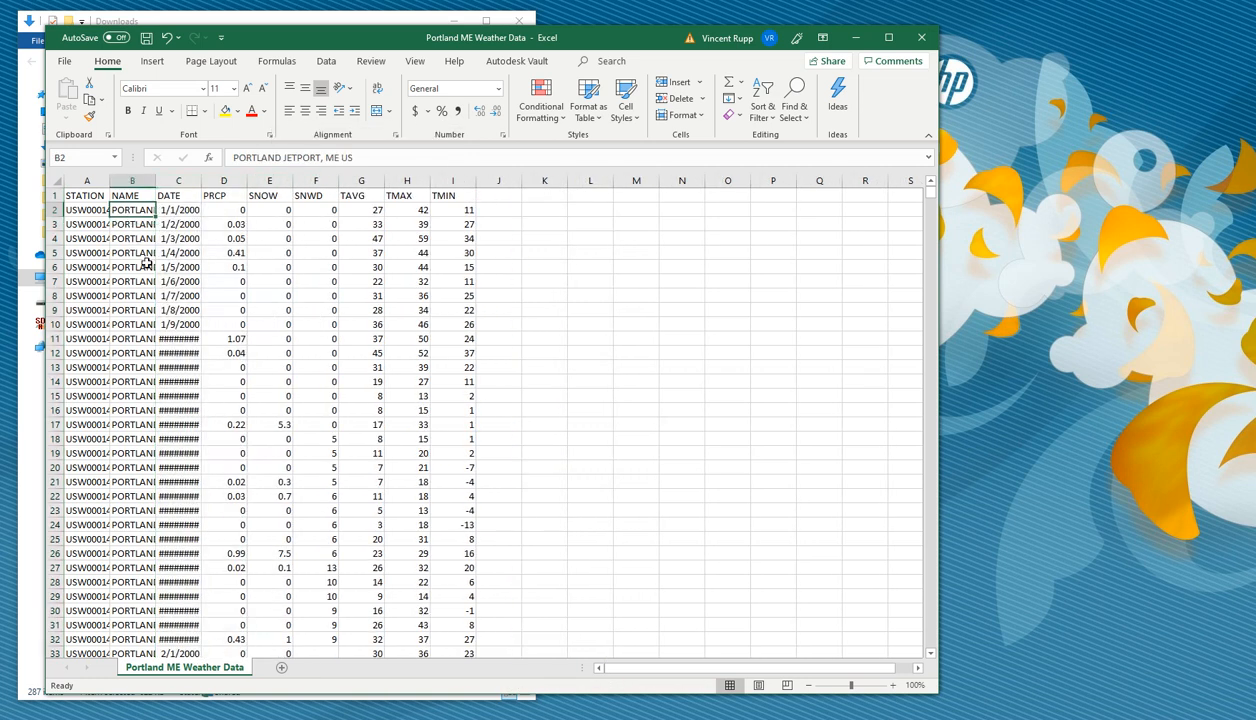
# Auto-fit the width of the DATE column so the full dates are displayed
pyautogui.click(176, 212)
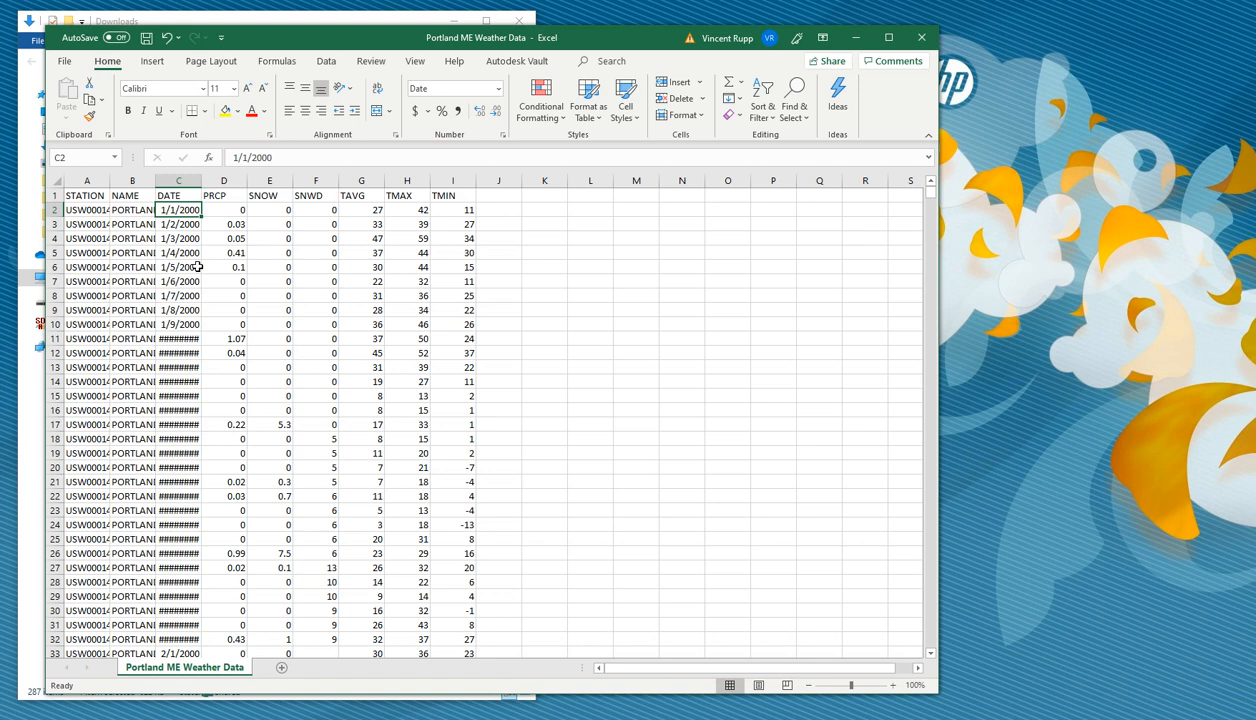
pyautogui.click(178, 338)
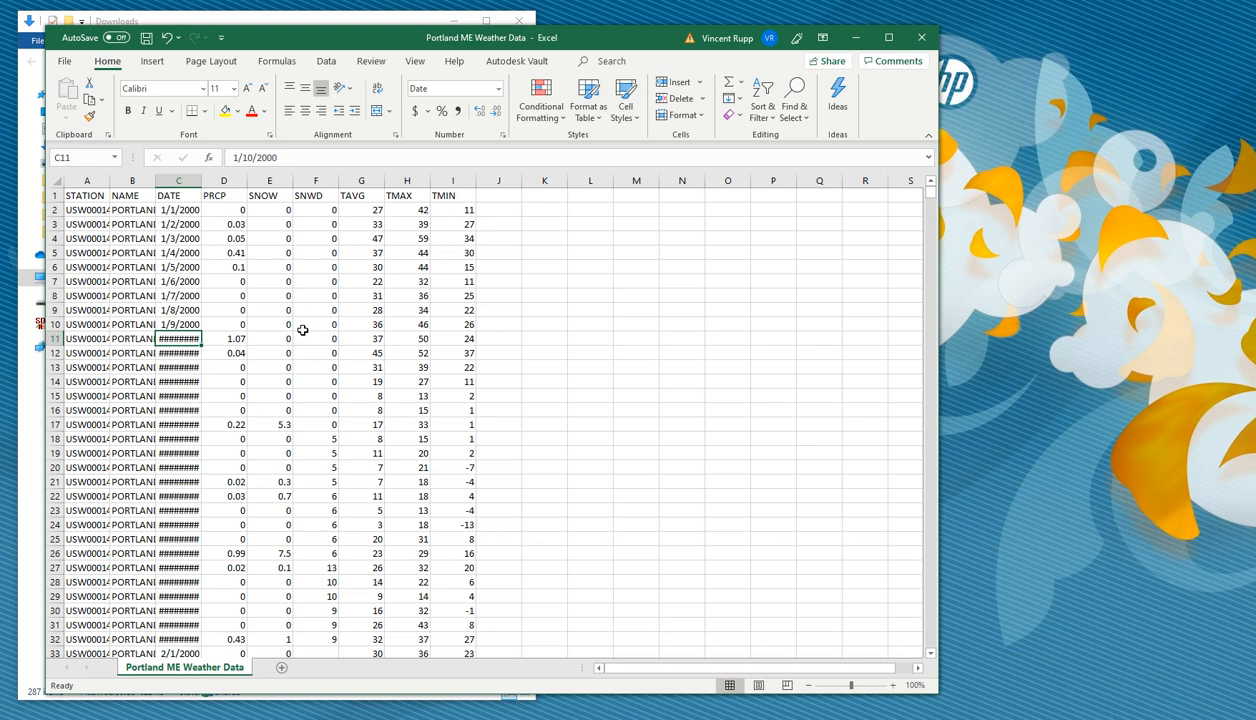
pyautogui.doubleClick(200, 181)
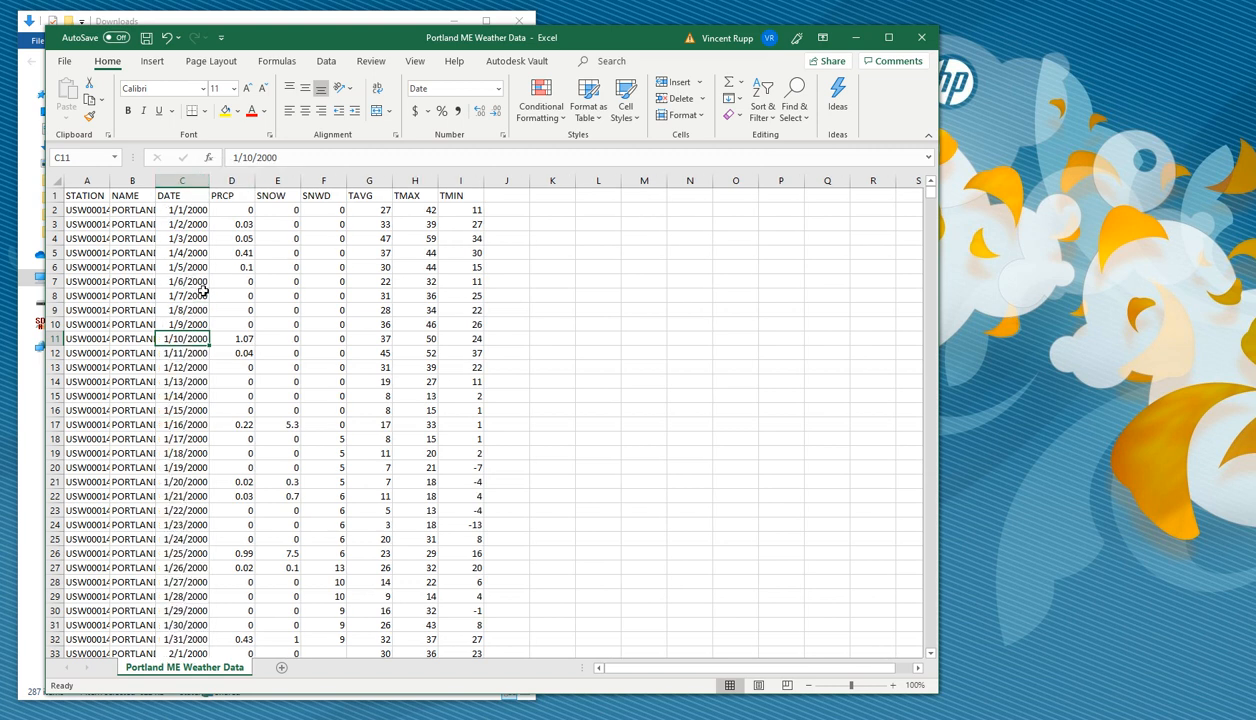
# Add the header Month in cell J1, in the first empty column after TMIN
pyautogui.click(519, 211)
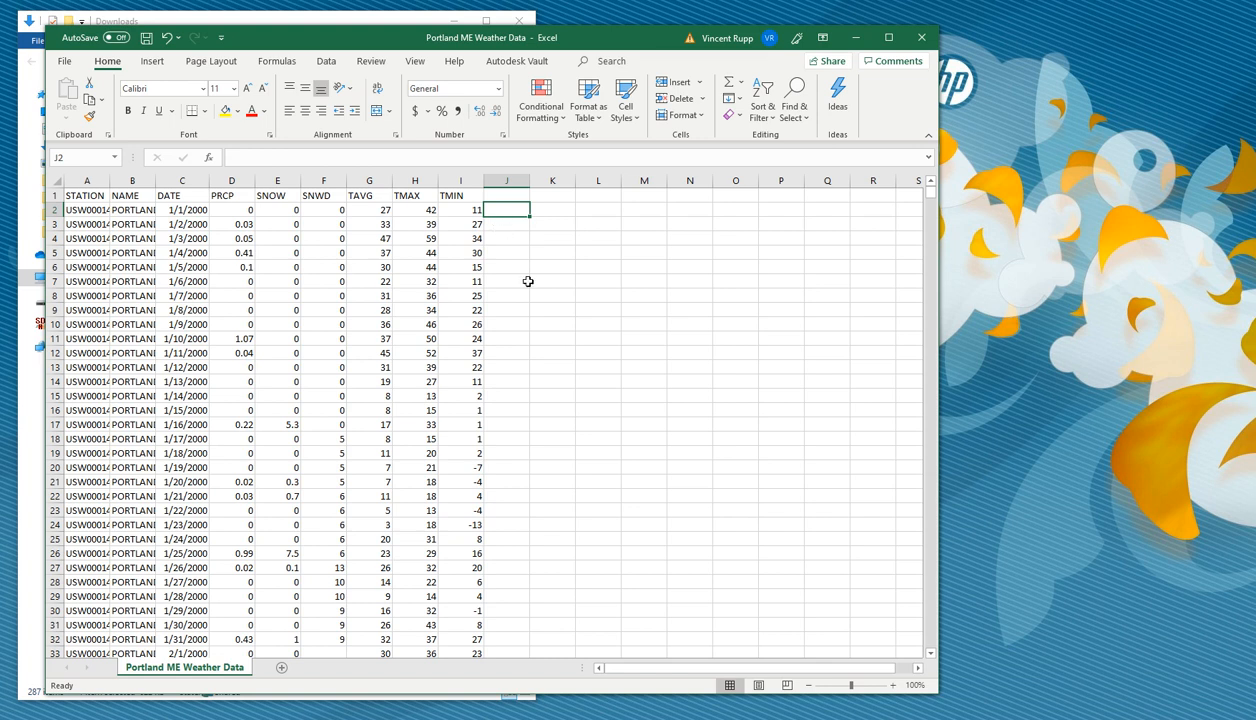
pyautogui.press('Up')
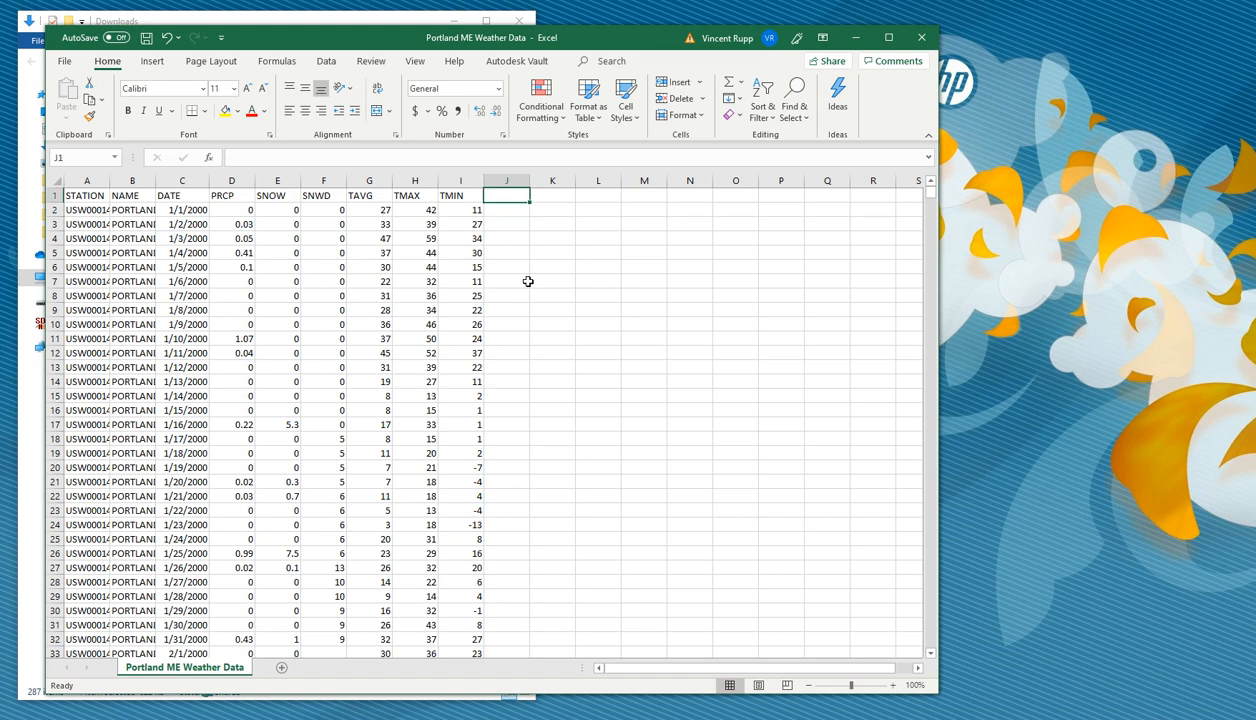
pyautogui.write('Month')
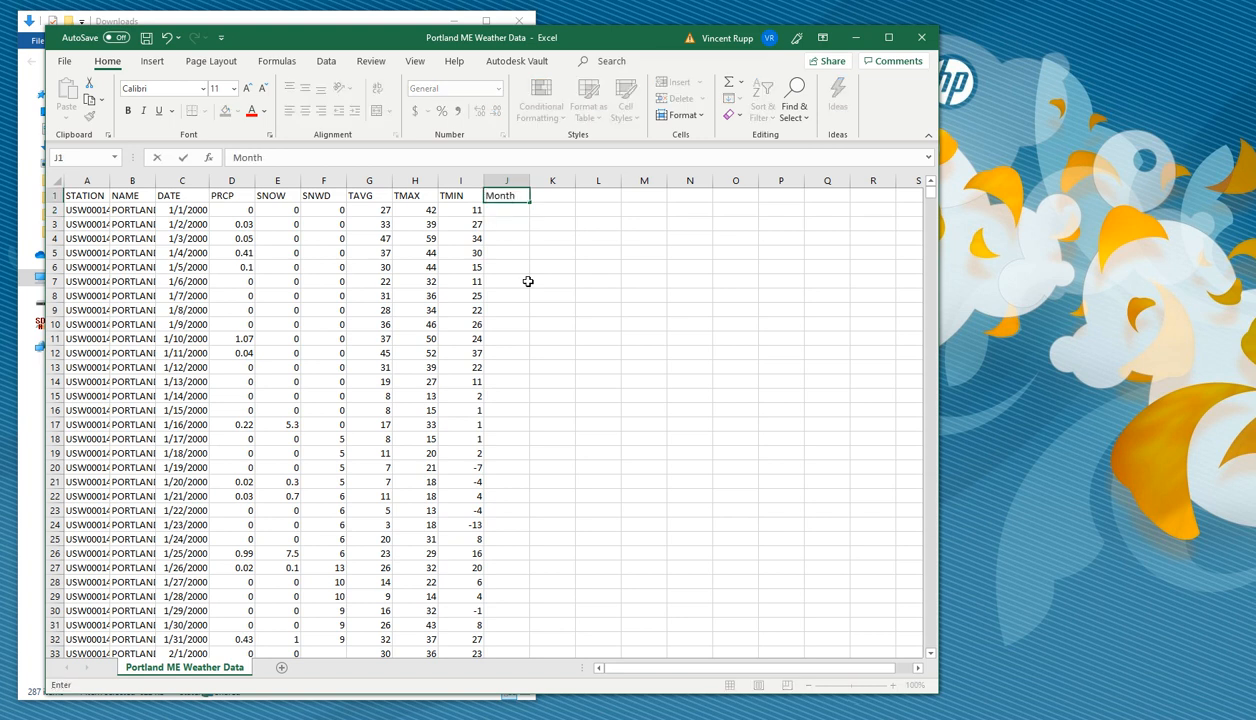
pyautogui.press('Return')
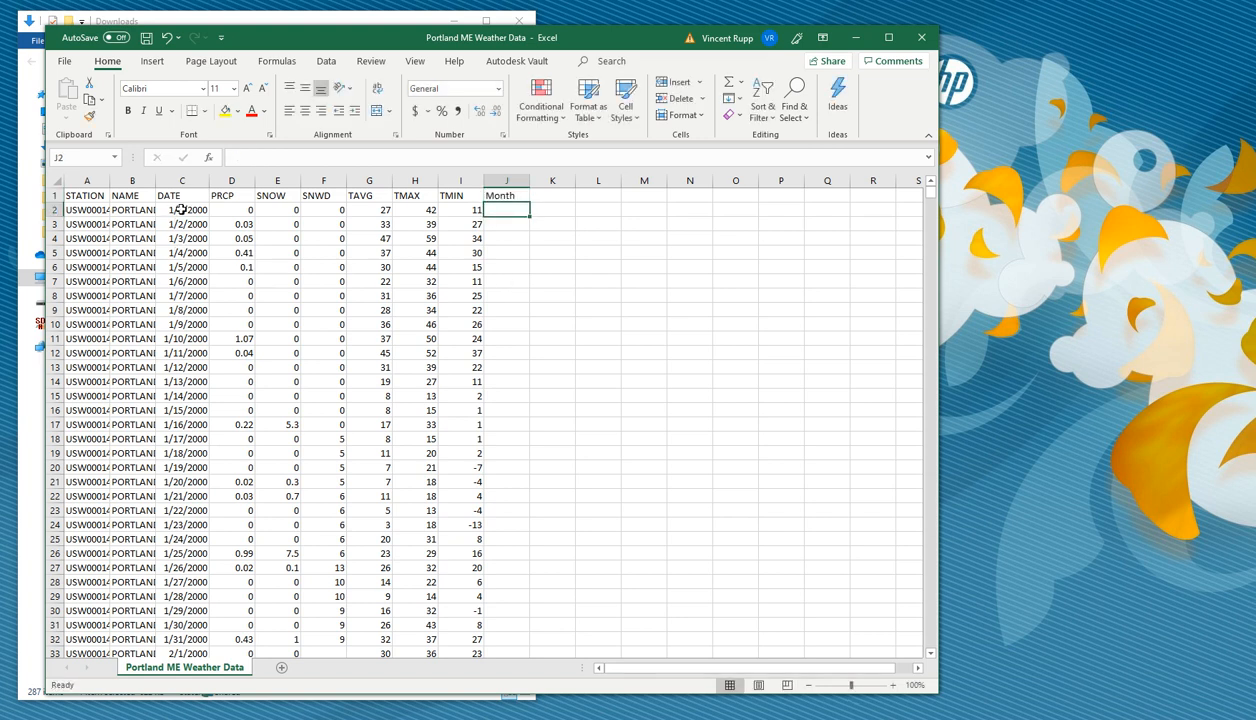
# Enter the formula =MONTH(C2) in cell J2 and fill it down the whole Month column
pyautogui.write('=m')
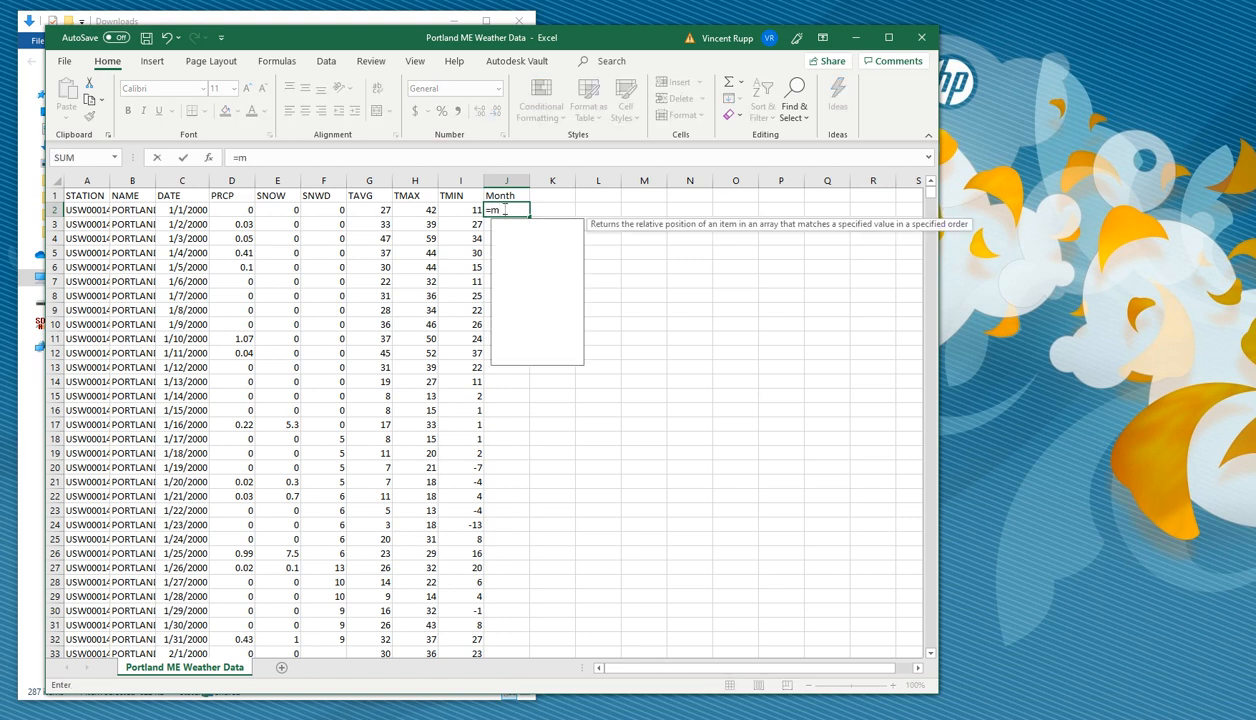
pyautogui.write('onth(')
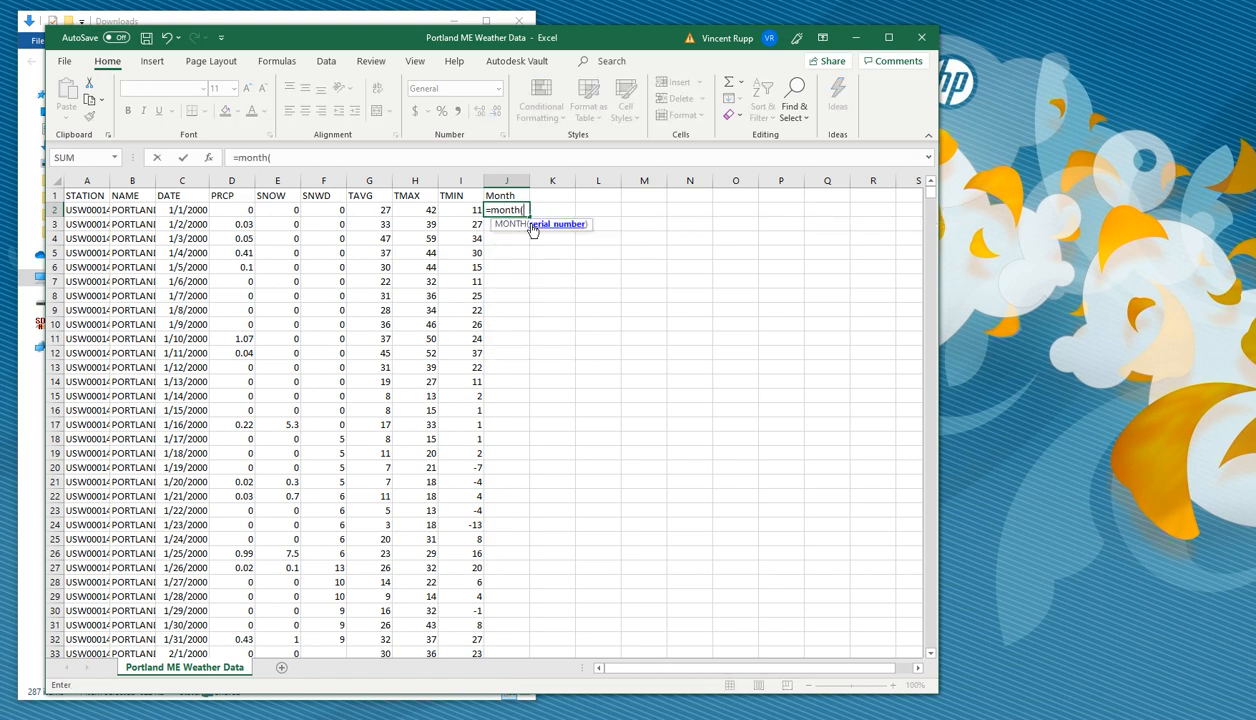
pyautogui.click(190, 208)
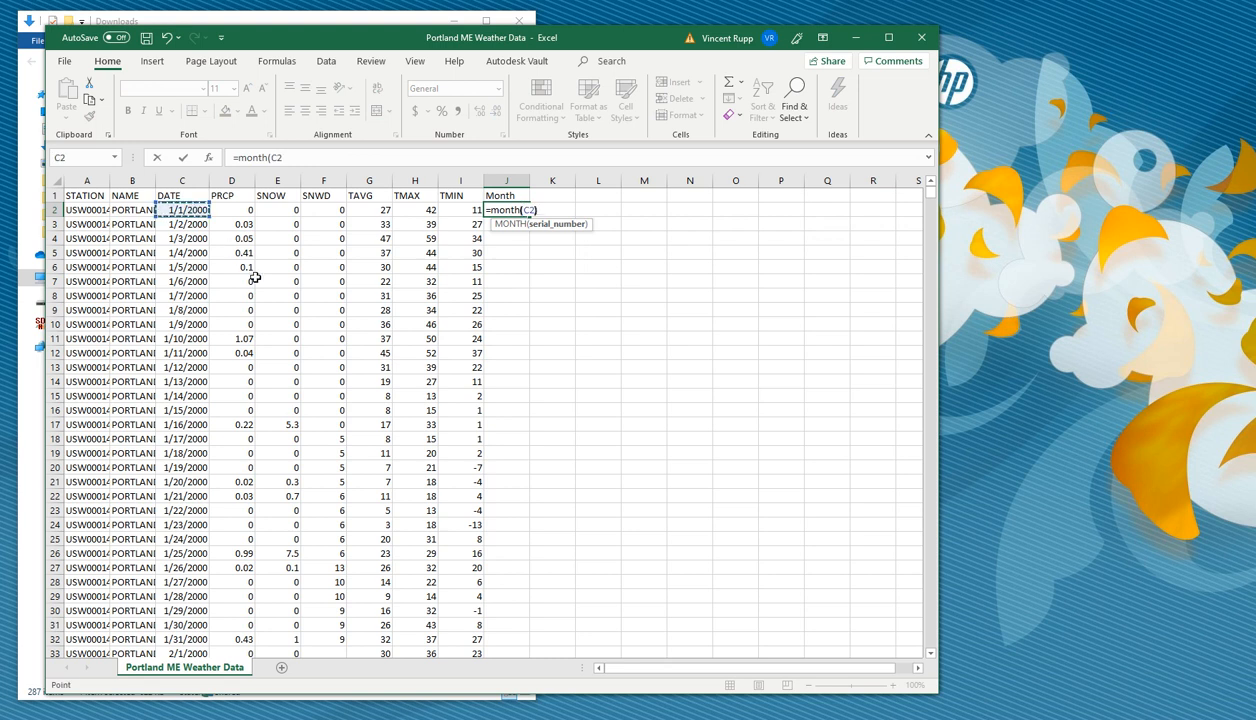
pyautogui.hotkey('ctrl', 'Return')
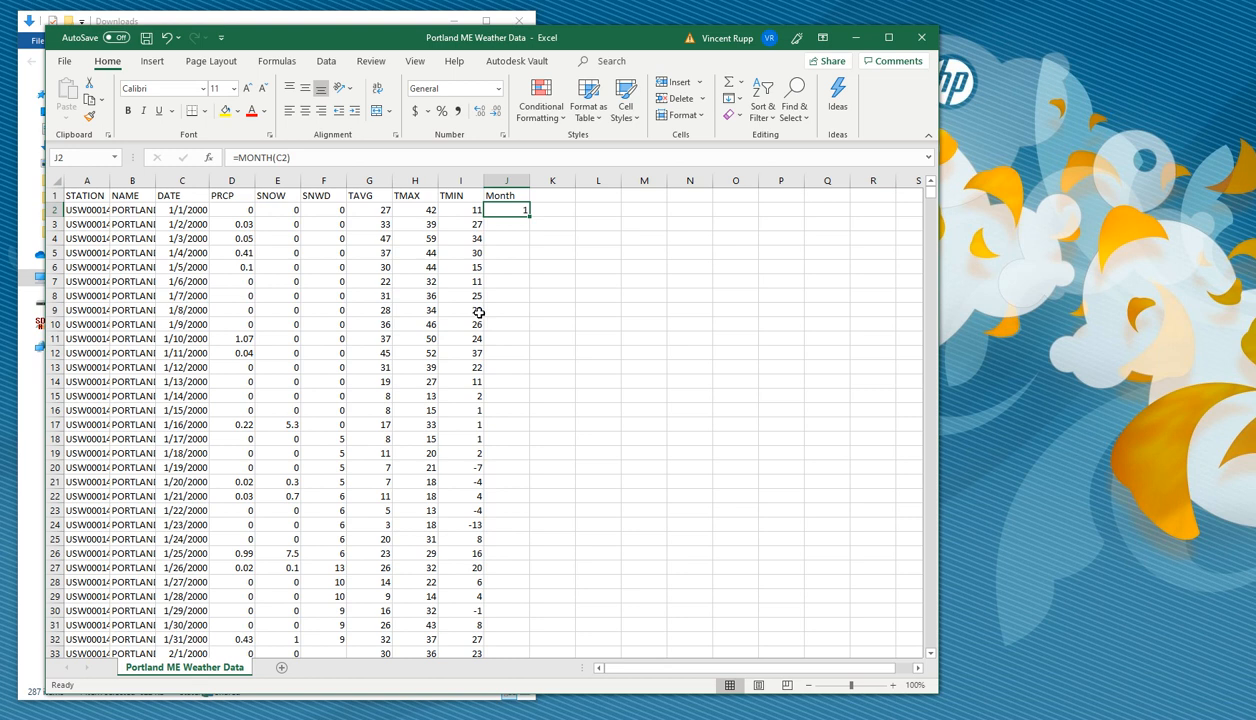
pyautogui.doubleClick(529, 216)
pyautogui.scroll(-16, 497, 320)
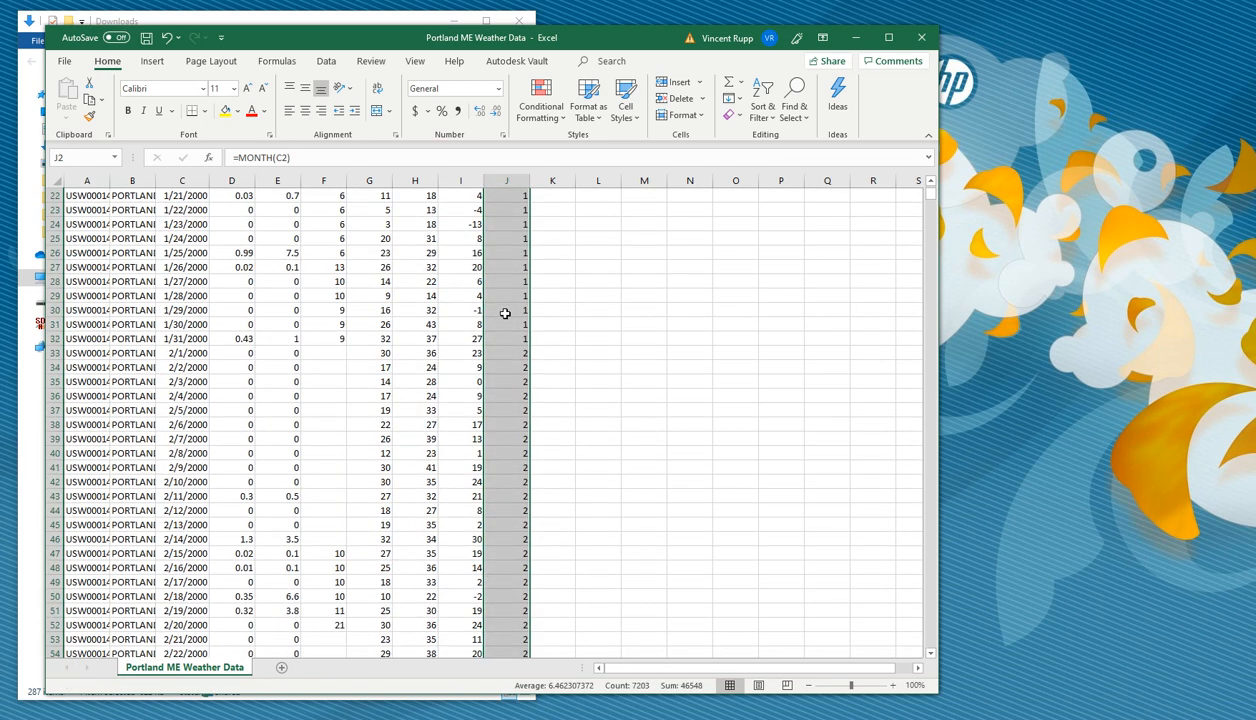
pyautogui.scroll(-20, 497, 320)
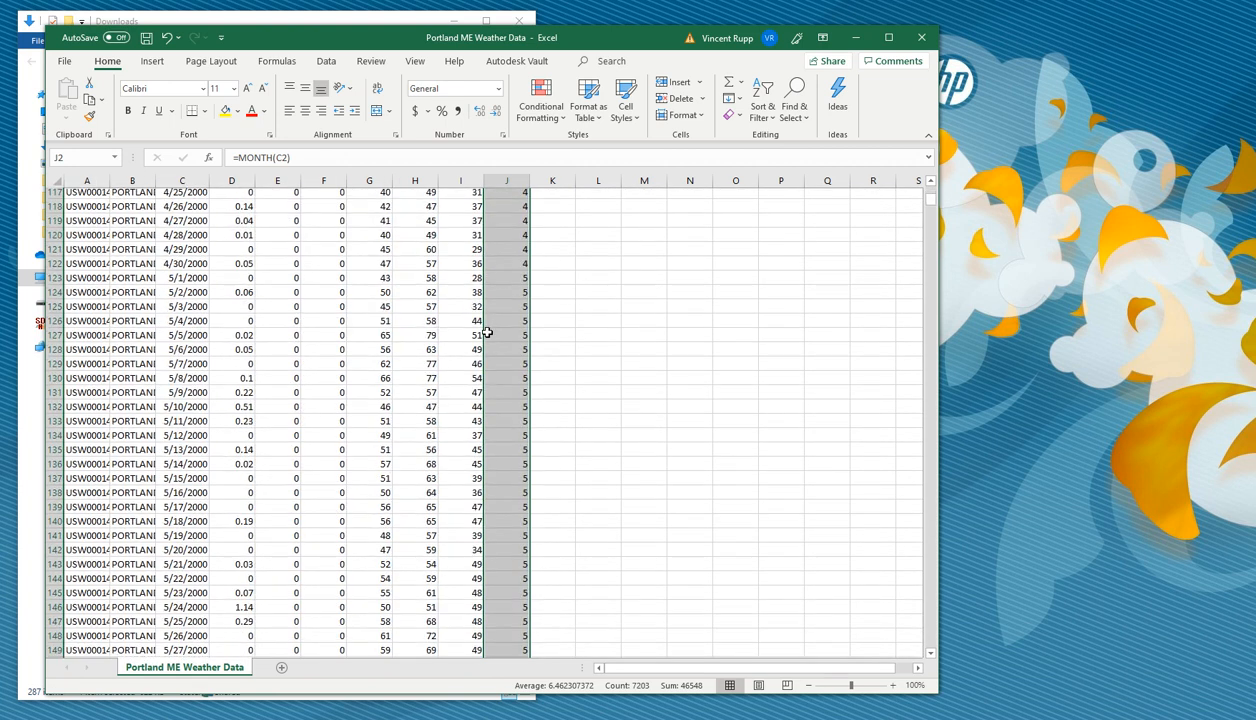
pyautogui.scroll(17, 490, 317)
pyautogui.scroll(19, 486, 331)
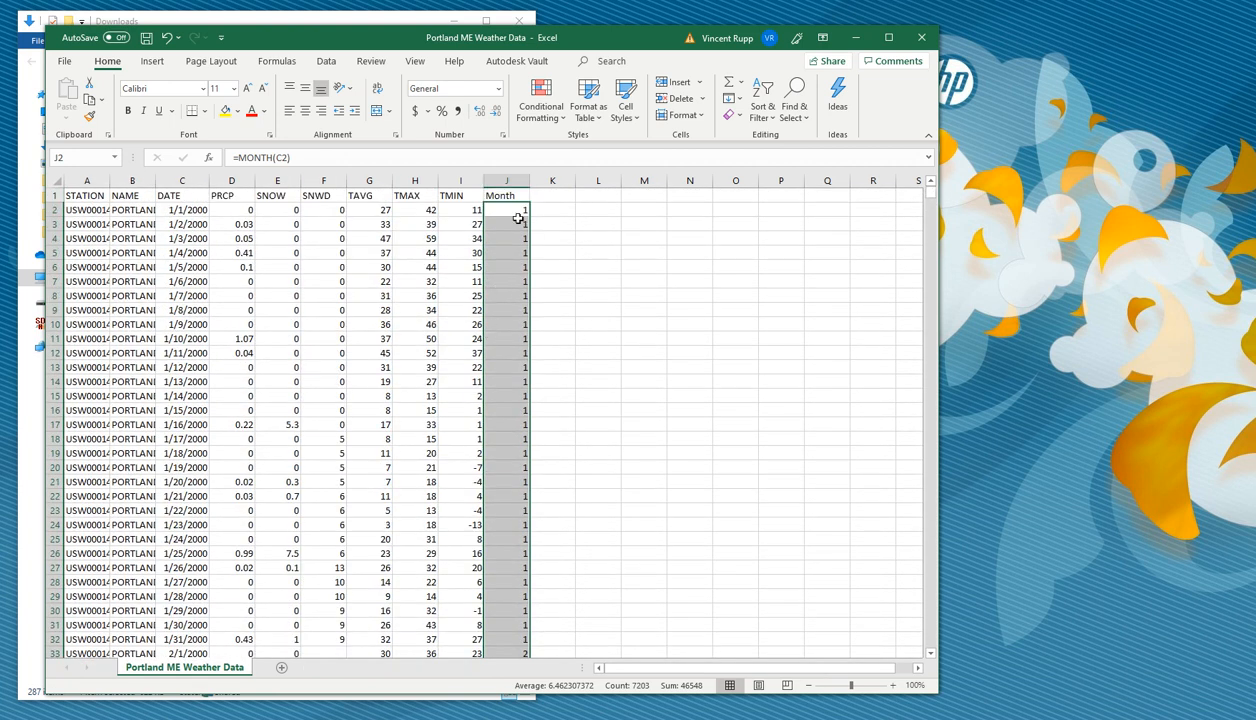
pyautogui.click(511, 213)
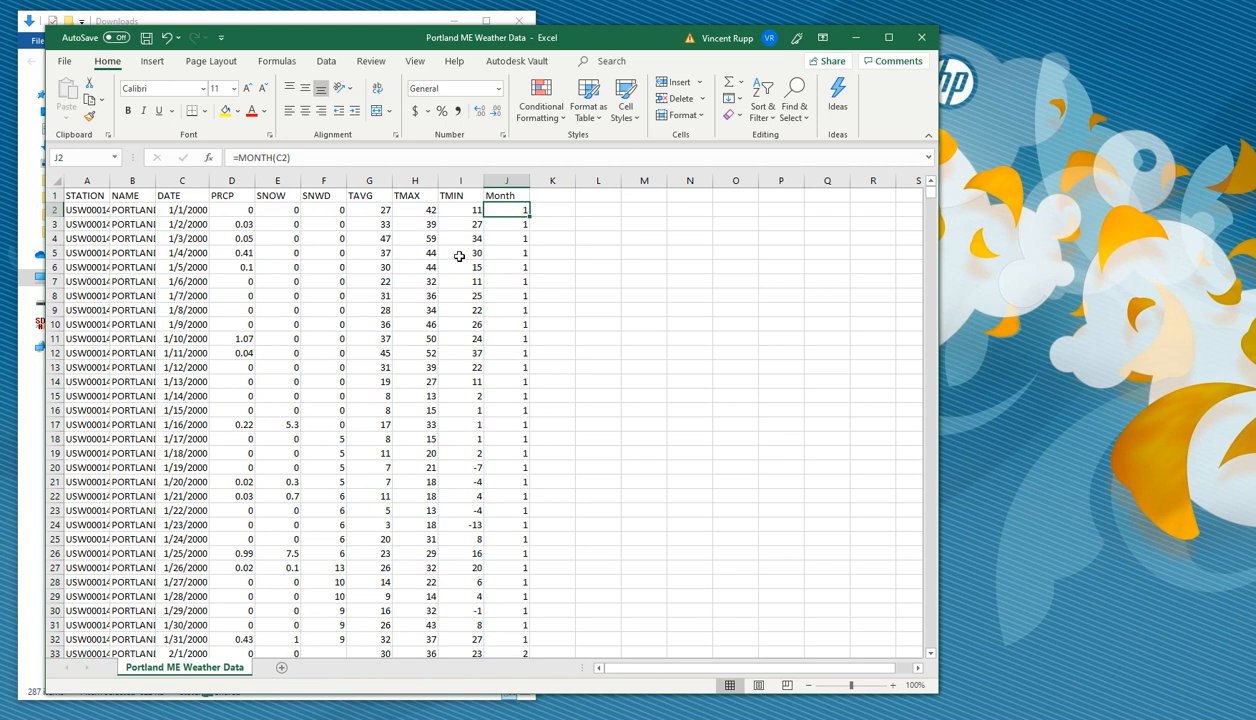
# Turn on filtering for the weather data and filter the Month column to show only month 1
pyautogui.click(411, 253)
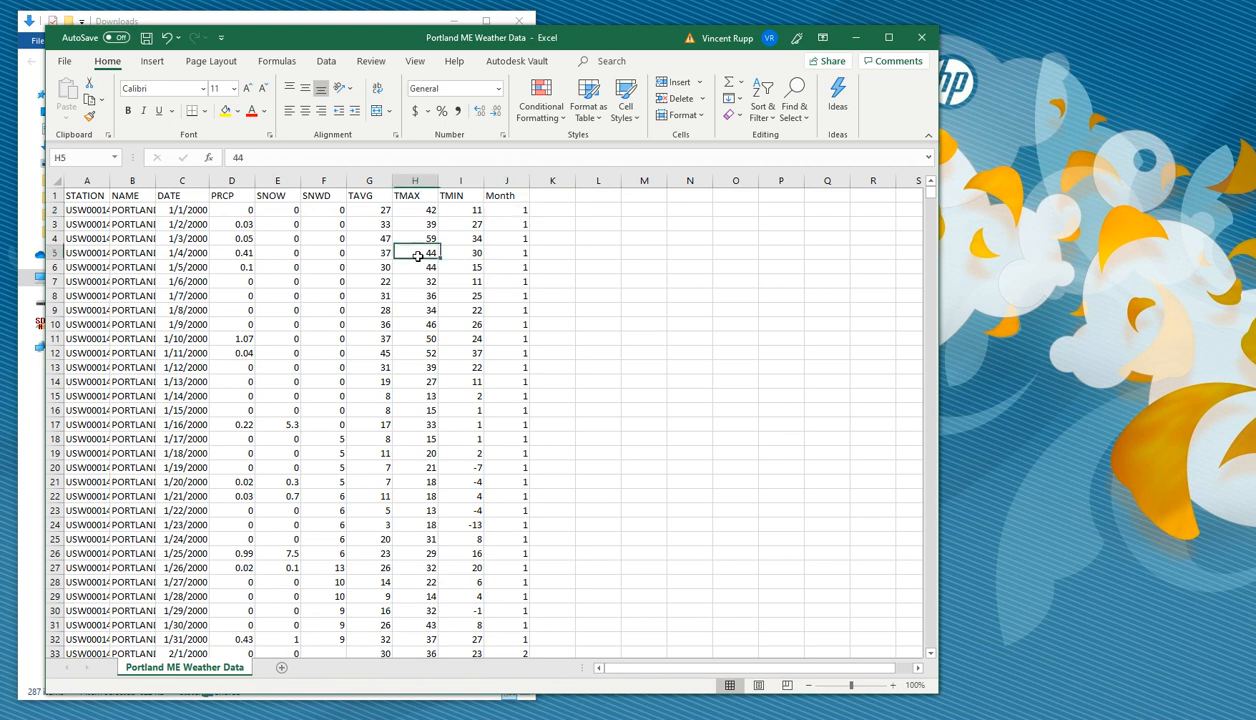
pyautogui.click(326, 61)
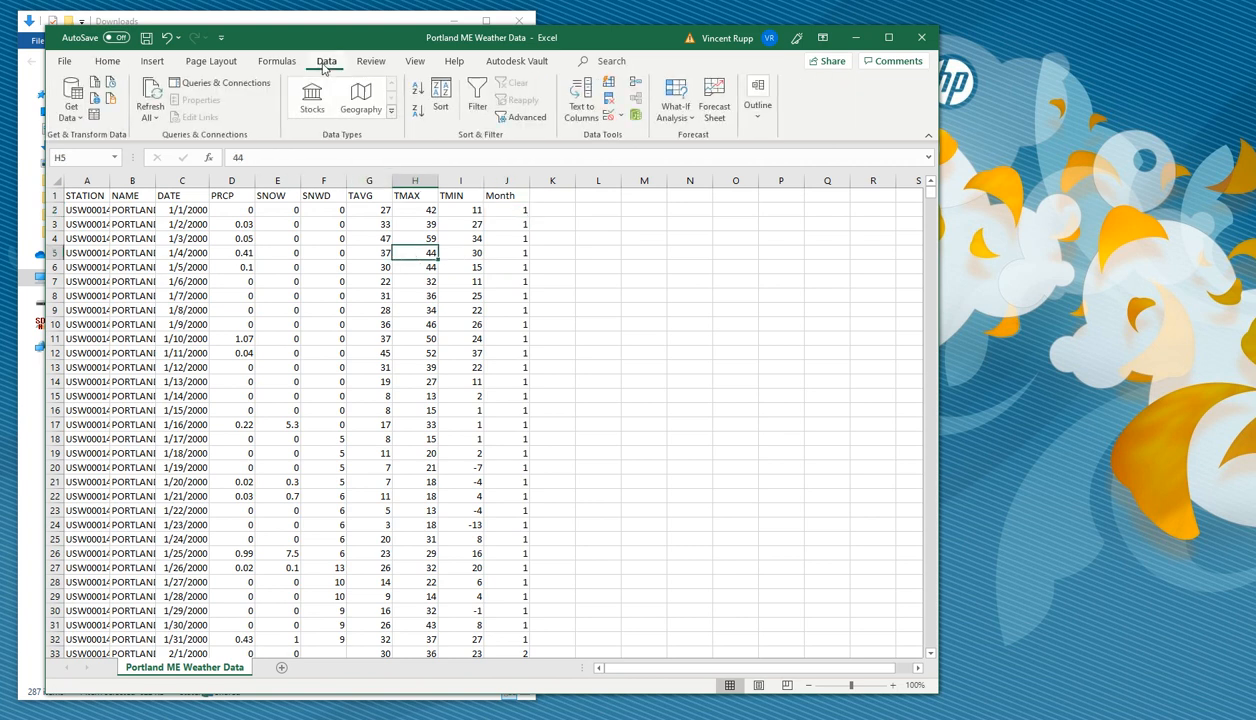
pyautogui.click(477, 118)
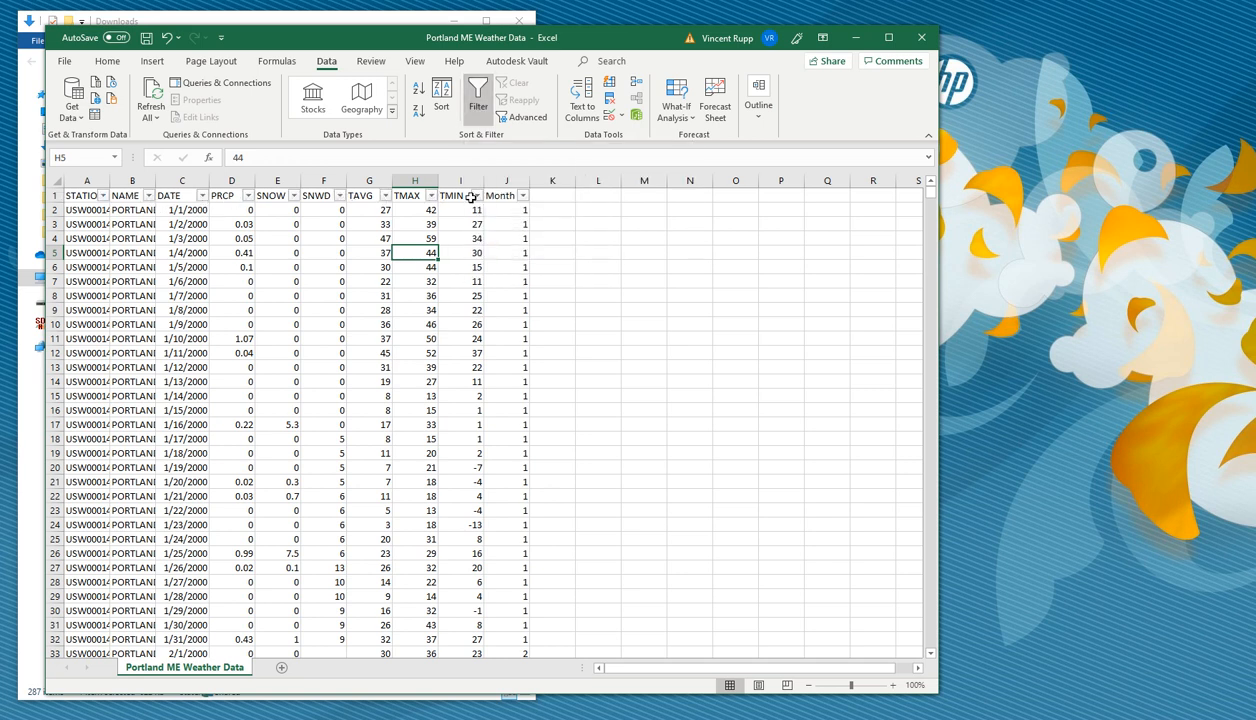
pyautogui.click(522, 196)
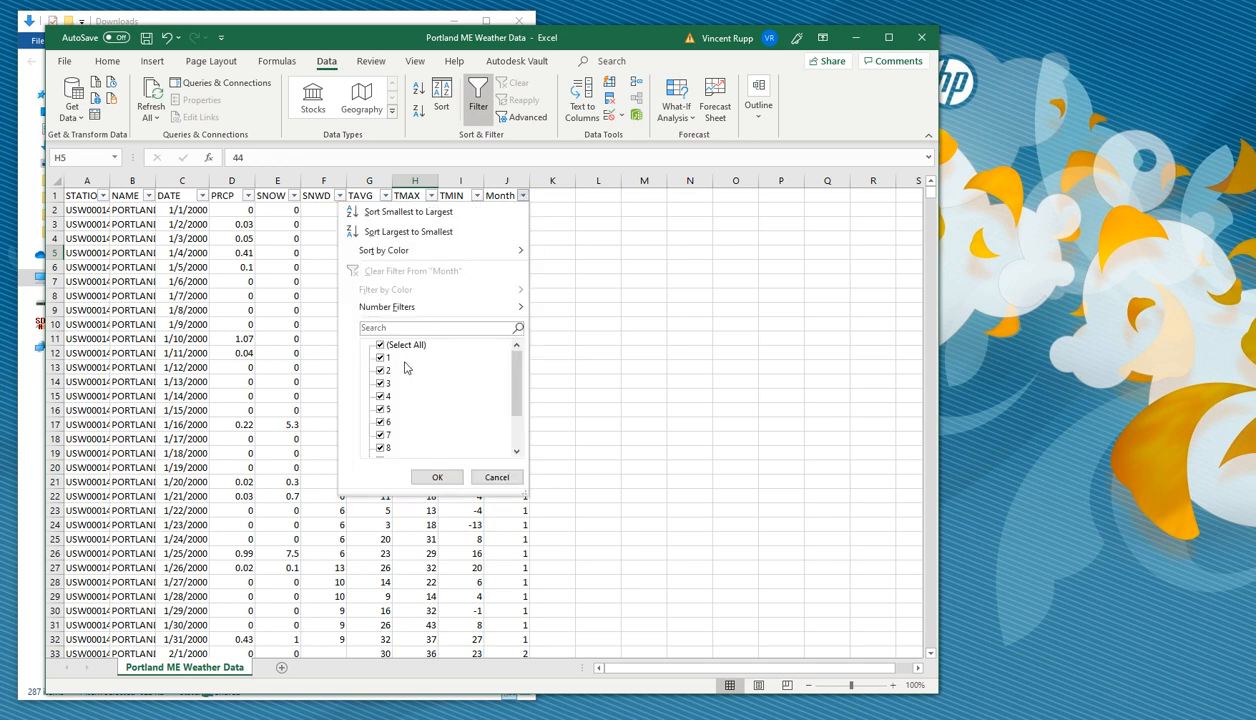
pyautogui.click(380, 346)
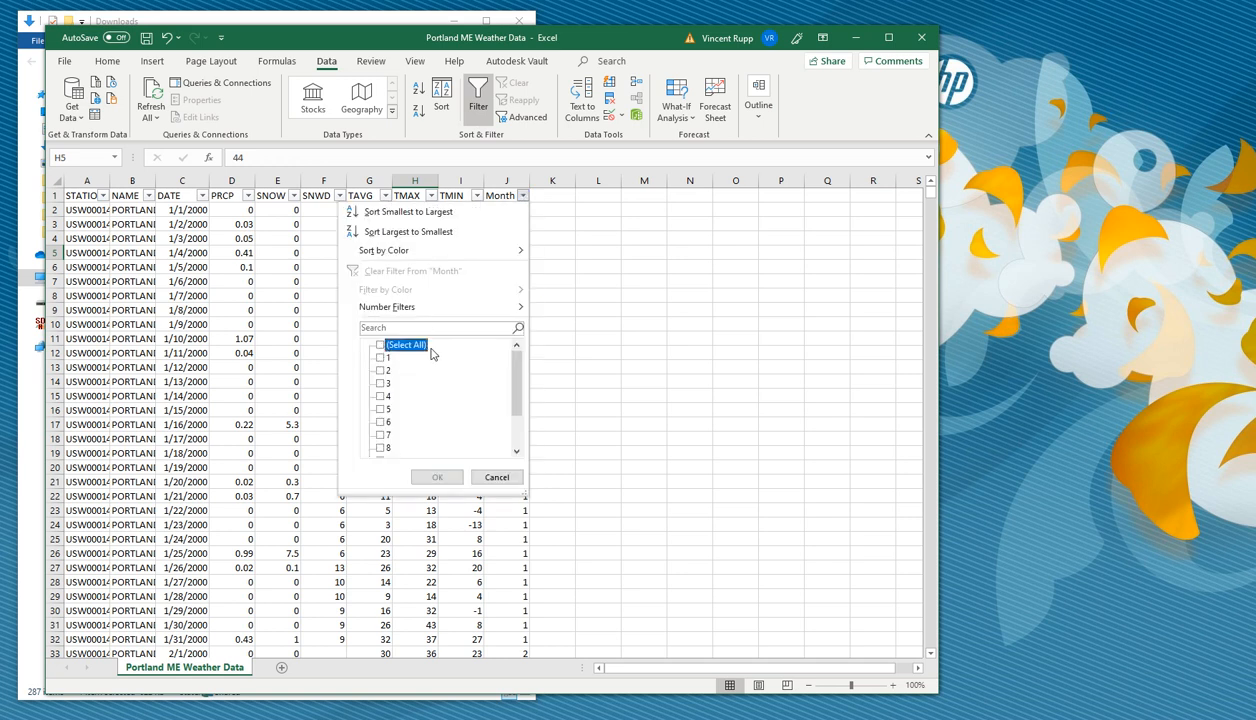
pyautogui.click(381, 358)
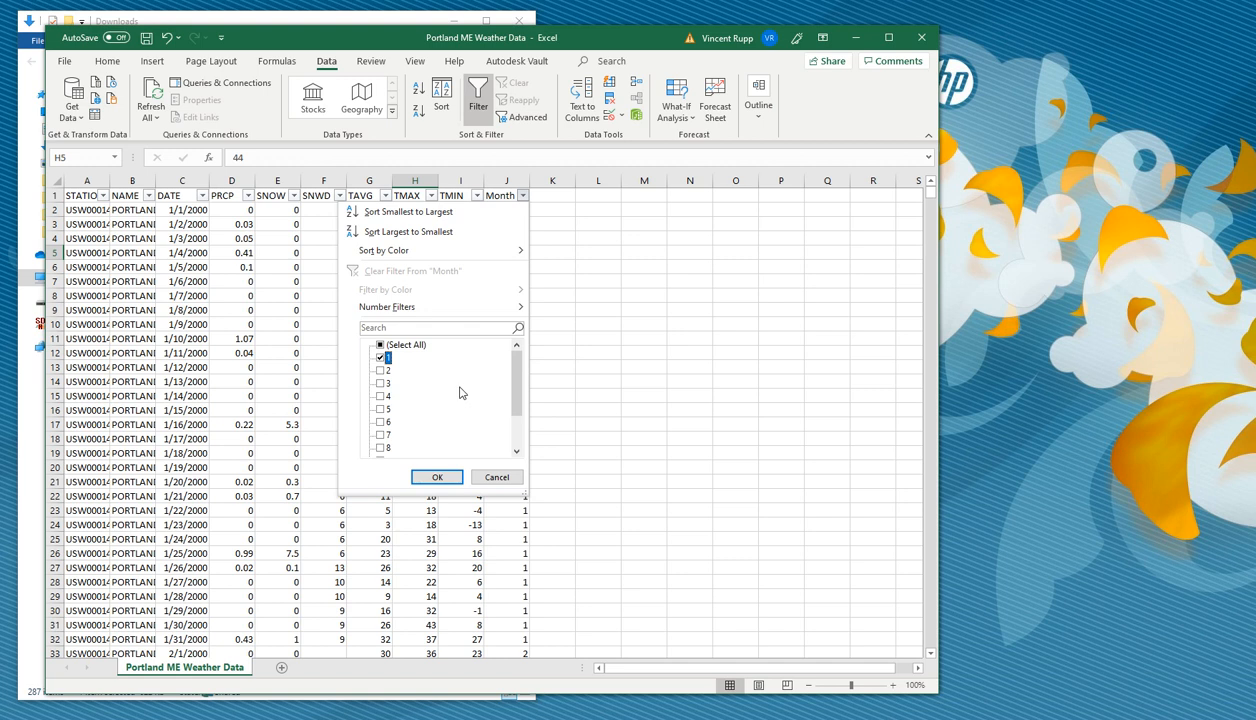
pyautogui.click(438, 478)
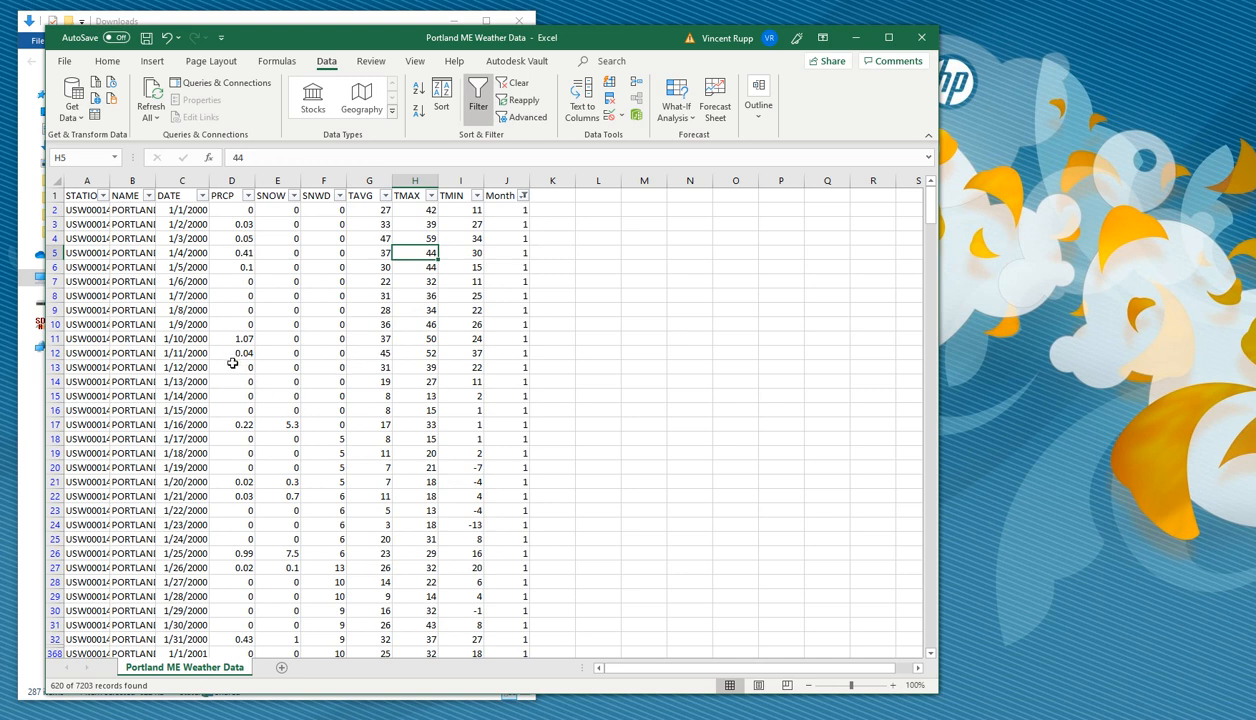
pyautogui.scroll(-5, 228, 356)
pyautogui.click(189, 424)
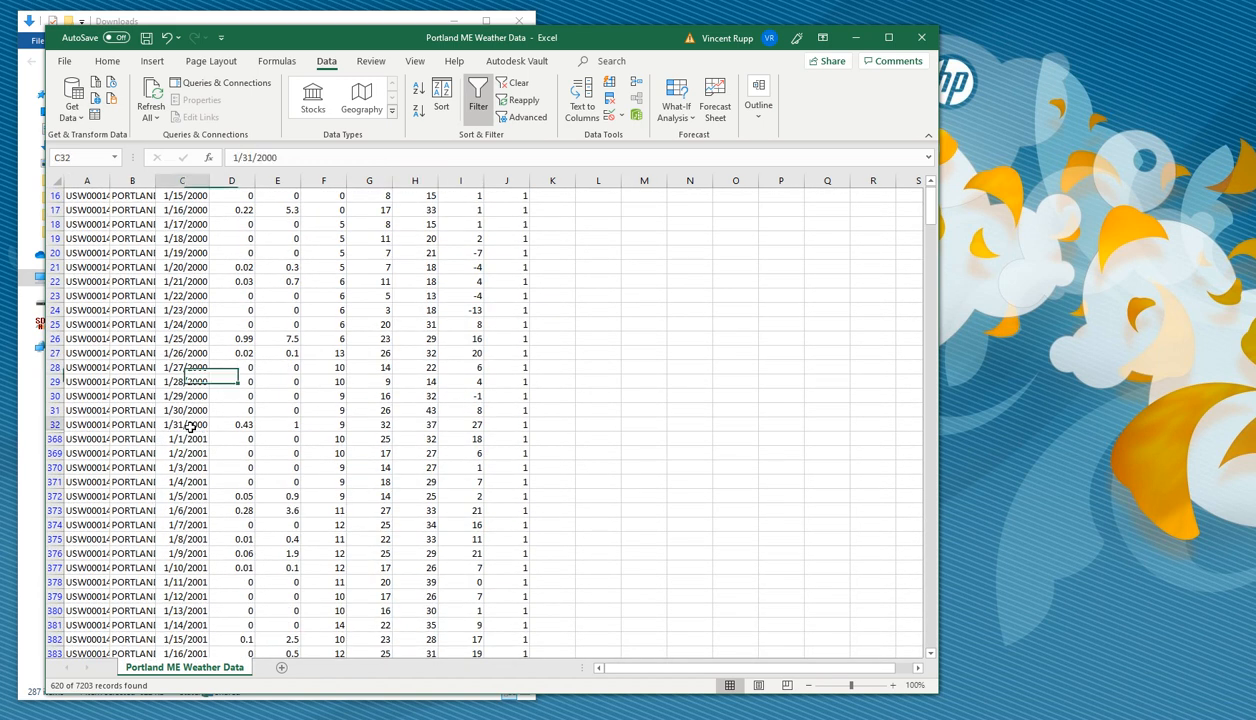
pyautogui.click(188, 439)
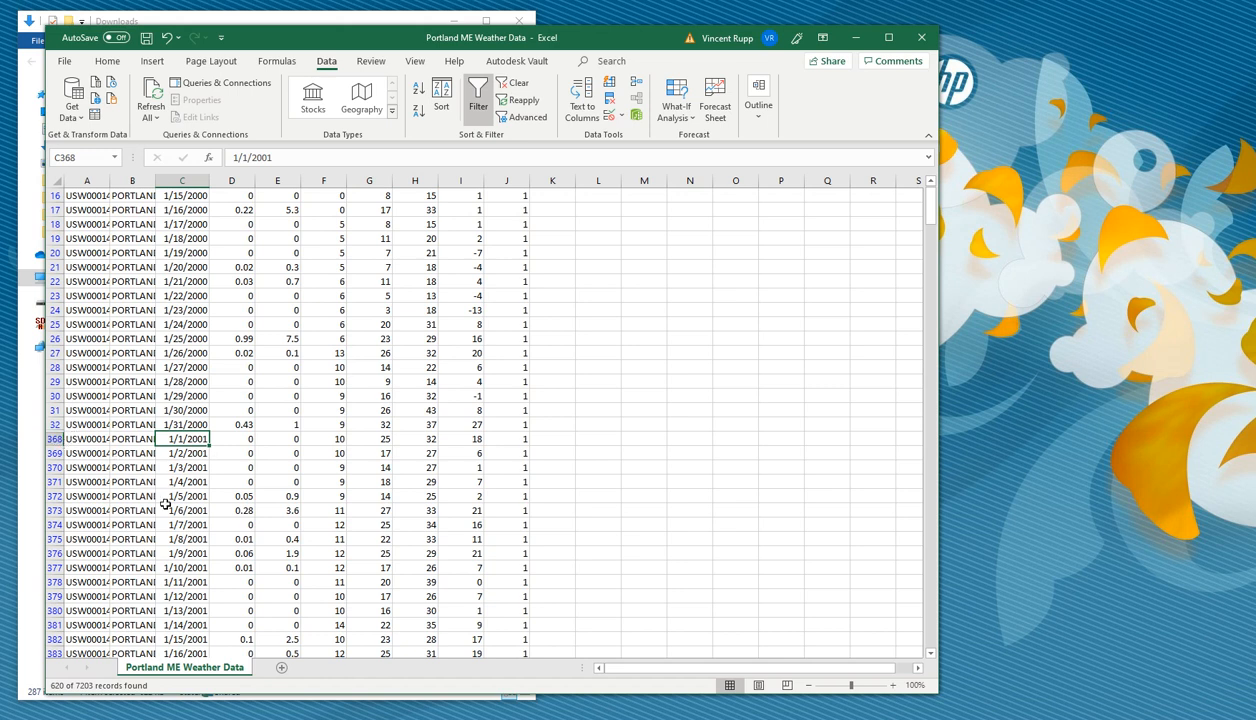
pyautogui.scroll(5, 165, 503)
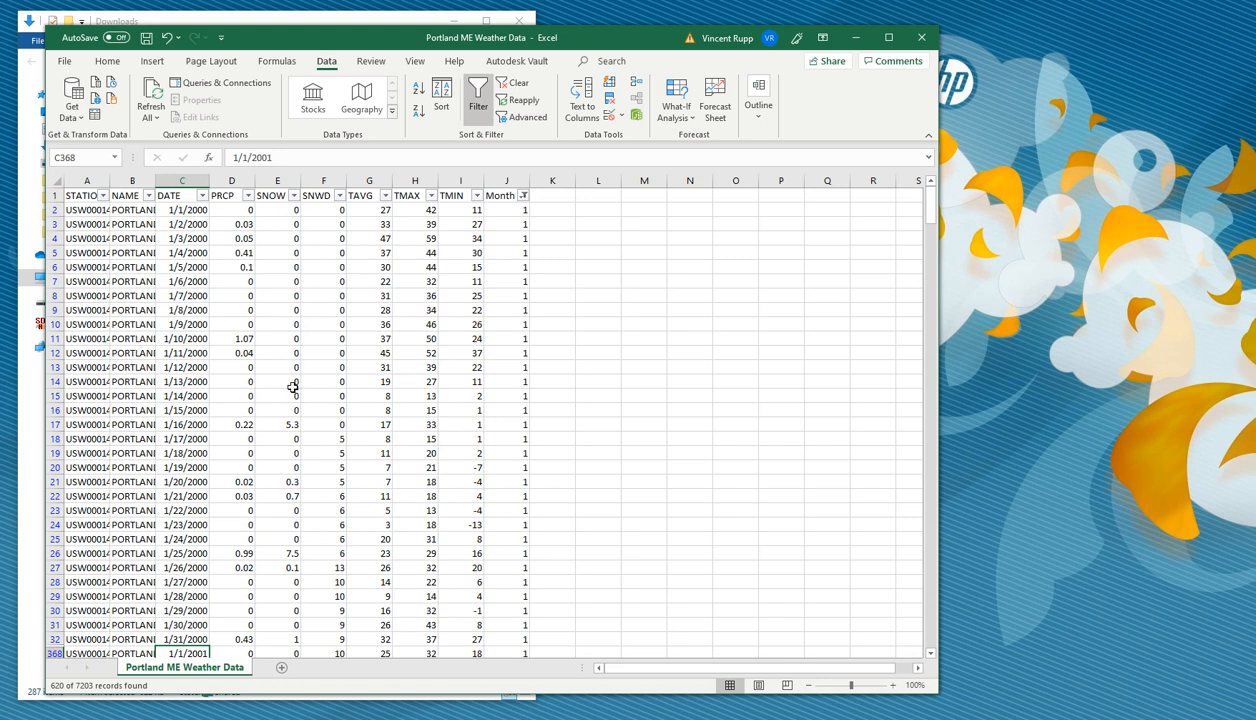
# Add a new worksheet and name it JanData
pyautogui.click(281, 667)
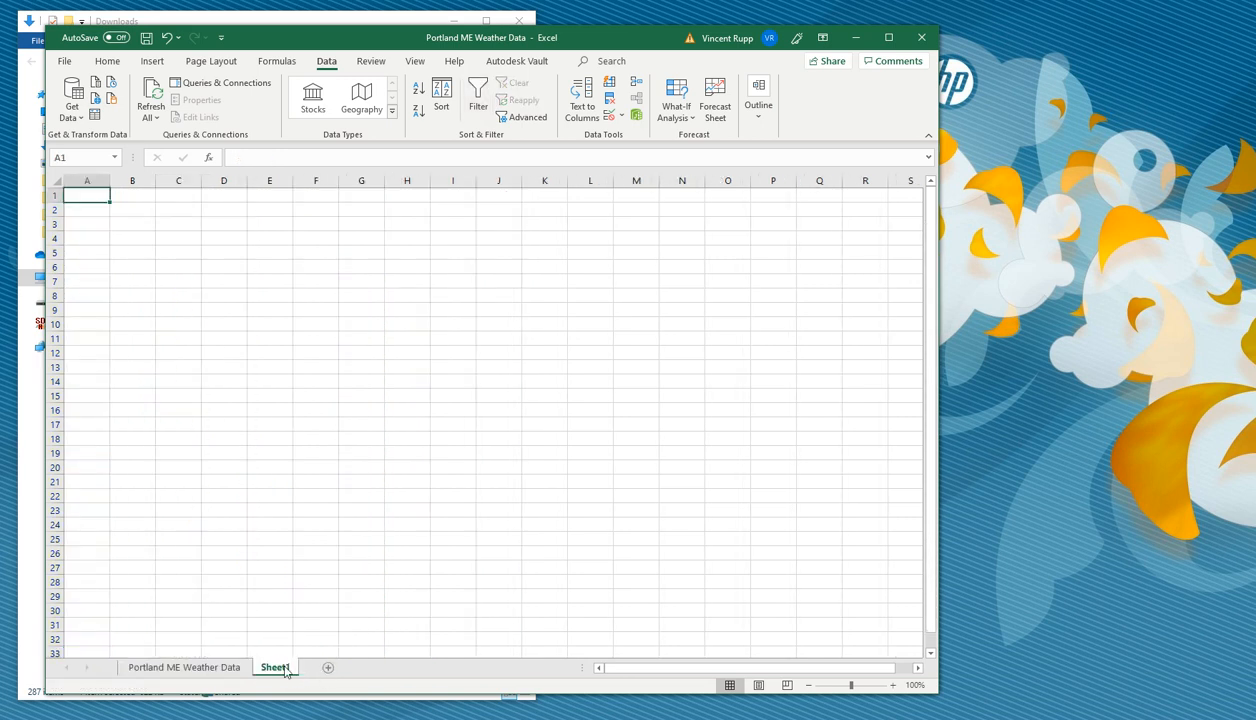
pyautogui.doubleClick(276, 667)
pyautogui.write('Feb')
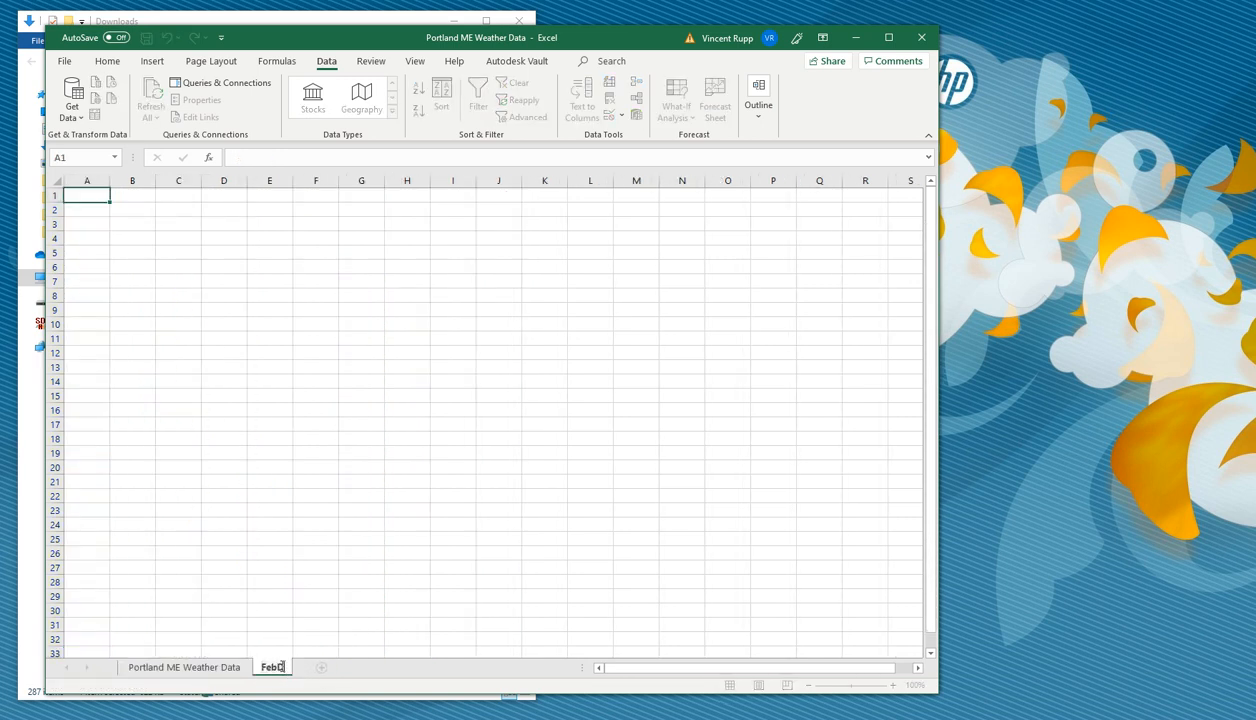
pyautogui.write('Data')
pyautogui.press('BackSpace')
pyautogui.press('BackSpace')
pyautogui.press('BackSpace')
pyautogui.press('BackSpace')
pyautogui.press('BackSpace')
pyautogui.press('BackSpace')
pyautogui.press('BackSpace')
pyautogui.write('JanData')
pyautogui.press('Return')
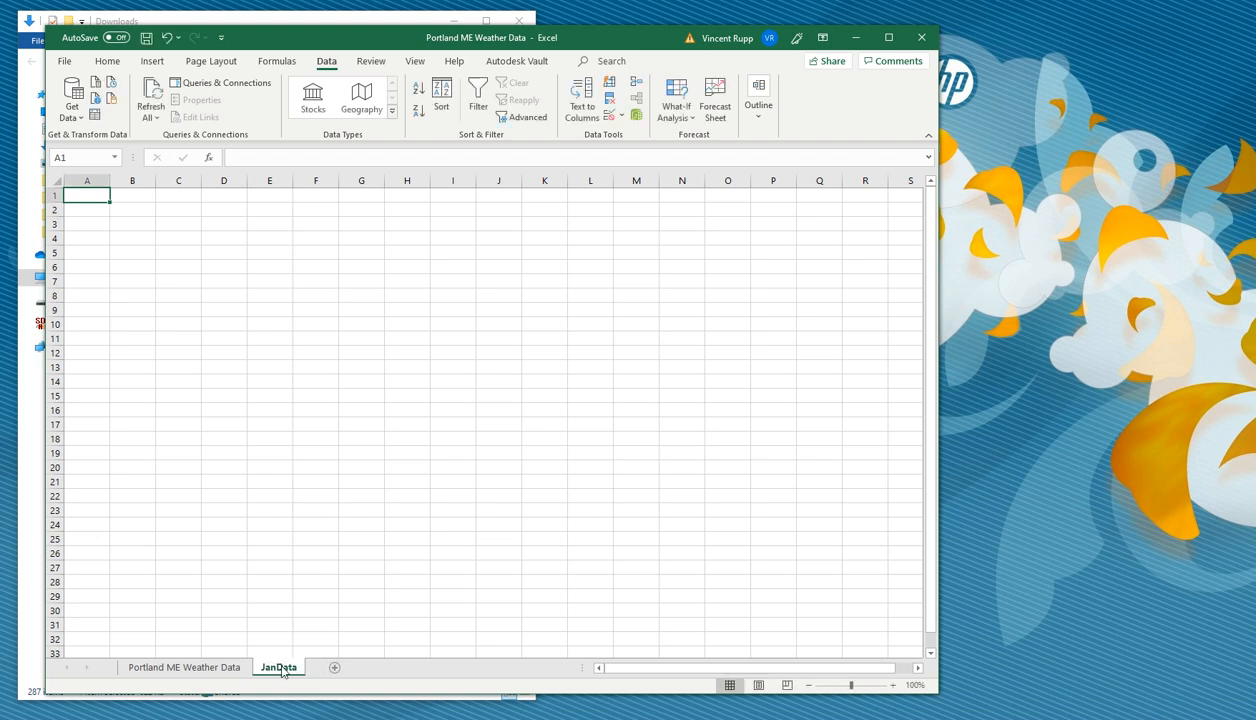
# Copy columns A through J of the filtered weather data and paste them into the JanData sheet at A1
pyautogui.click(229, 669)
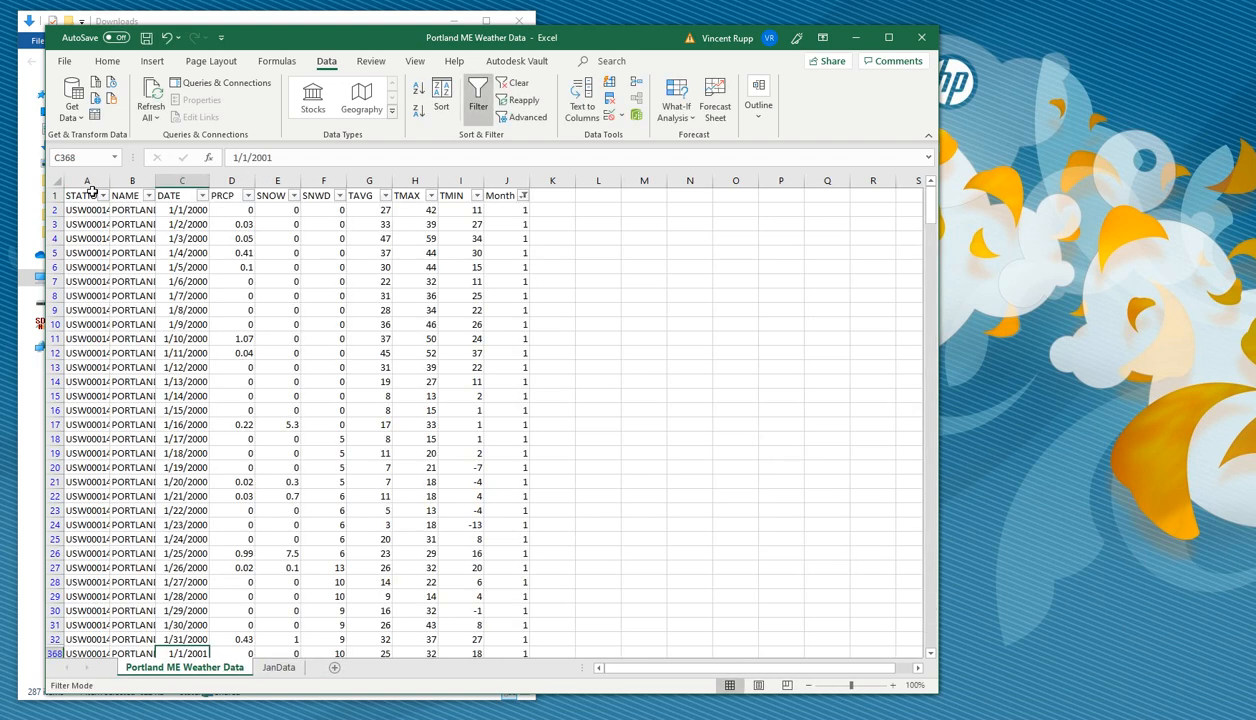
pyautogui.moveTo(88, 183); pyautogui.dragTo(499, 182)
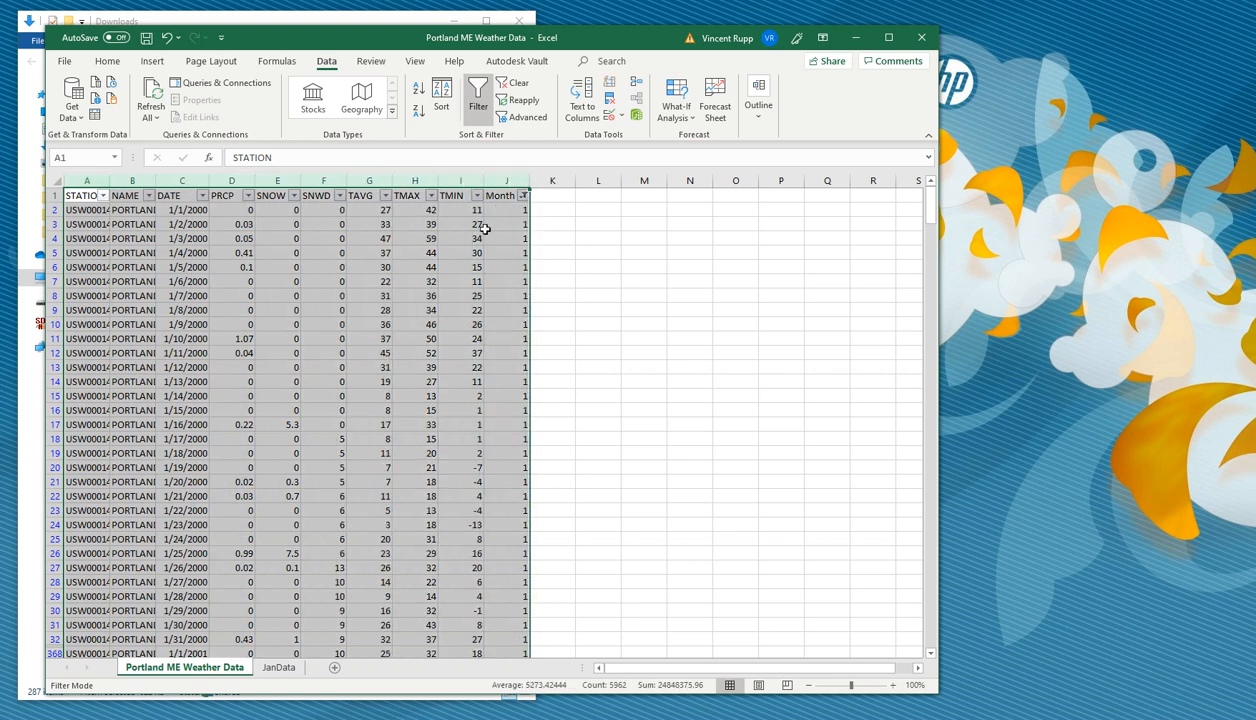
pyautogui.hotkey('ctrl', 'c')
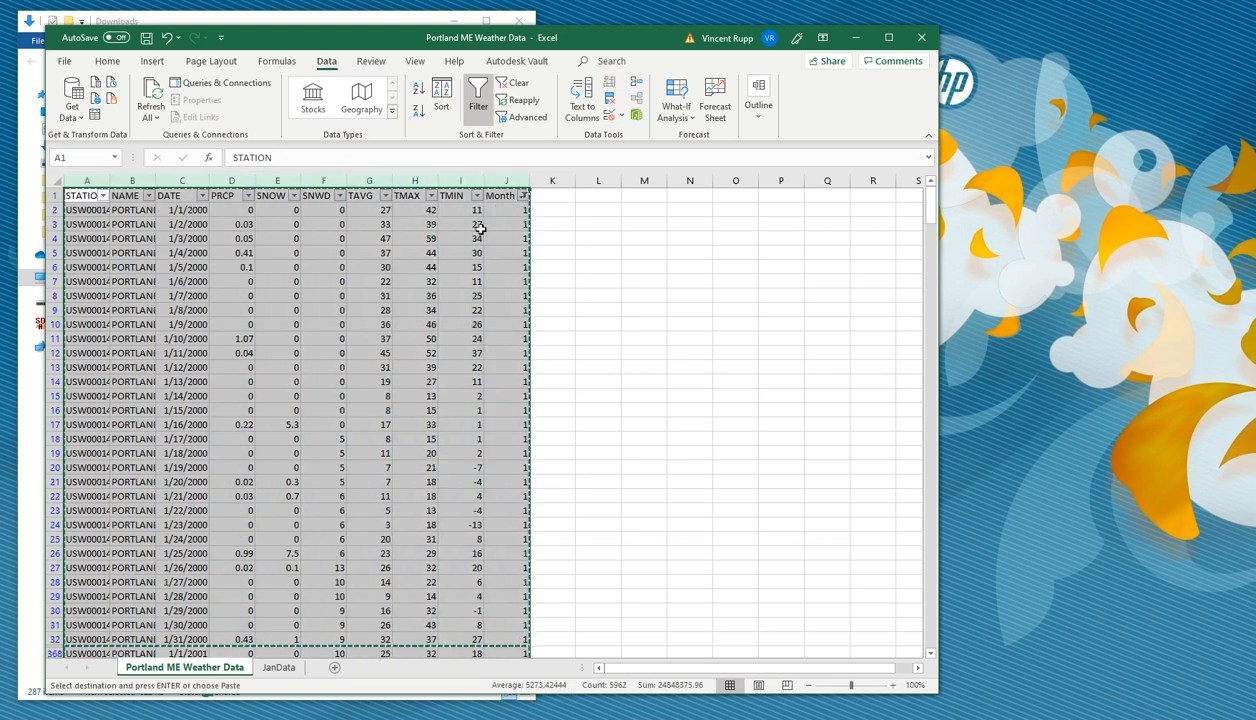
pyautogui.click(278, 667)
pyautogui.hotkey('ctrl', 'v')
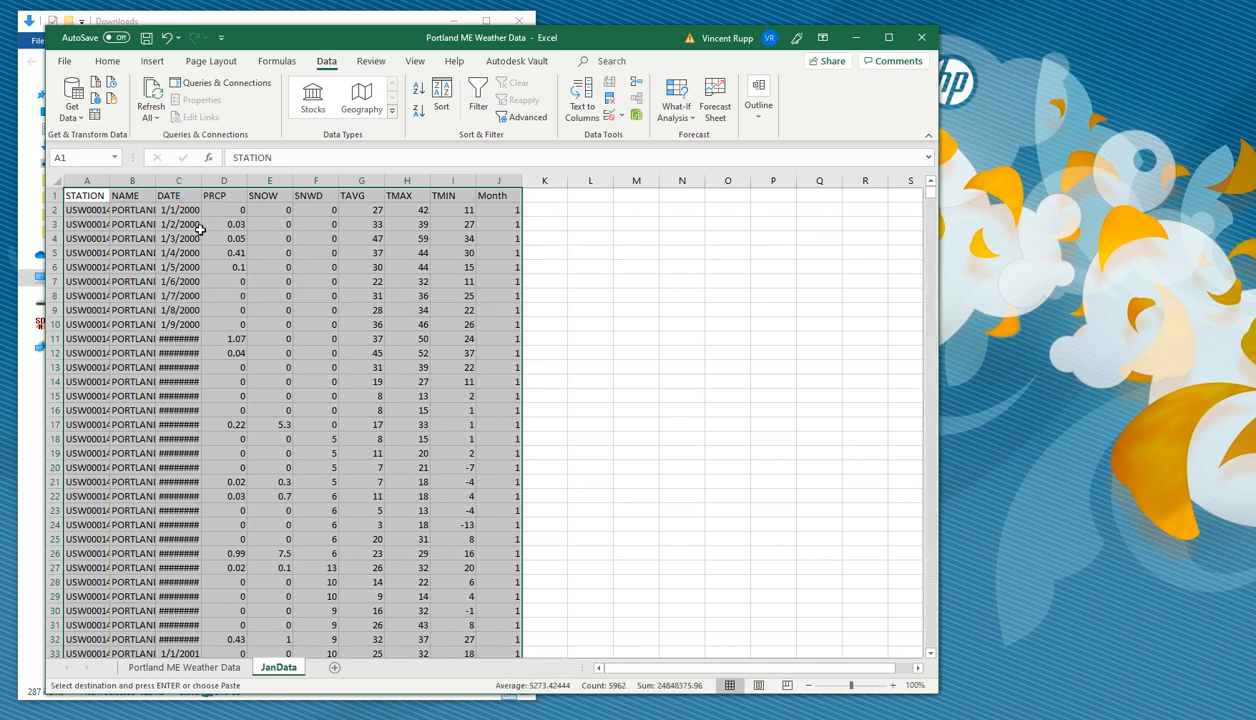
# Fit the width of the DATE column on the JanData sheet and check the dates around rows 32 and 33
pyautogui.click(195, 280)
pyautogui.scroll(-3, 198, 345)
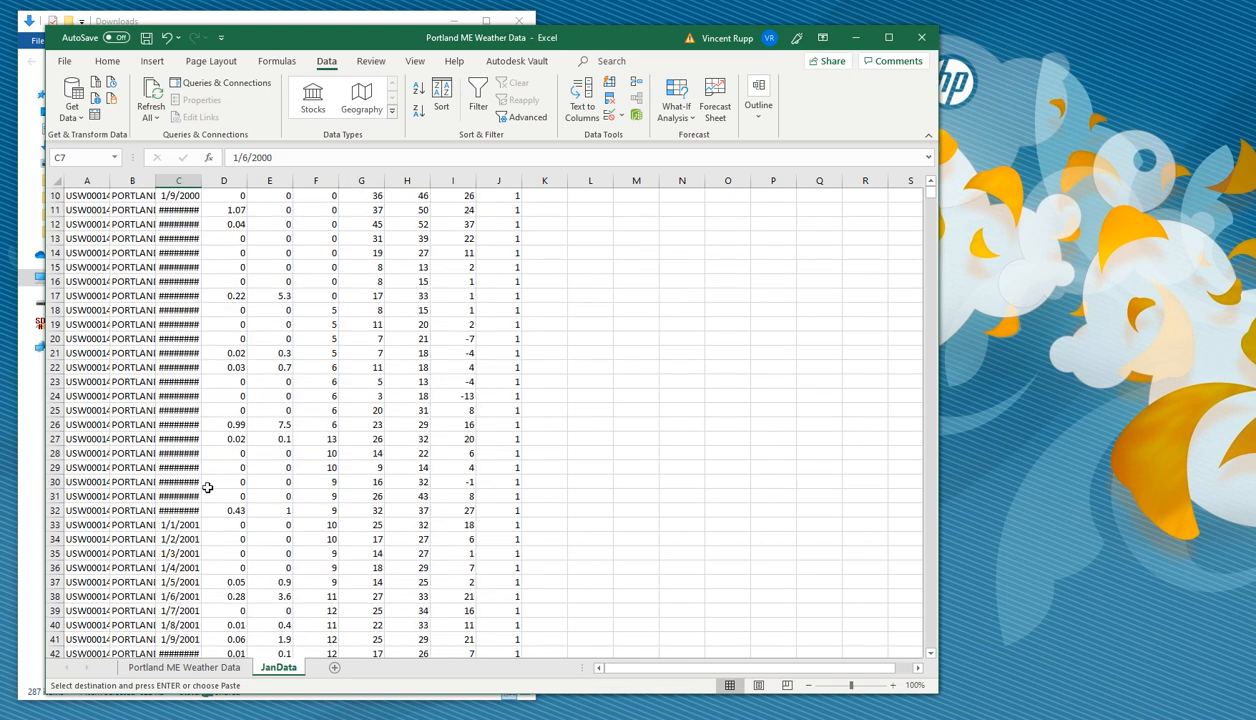
pyautogui.doubleClick(200, 180)
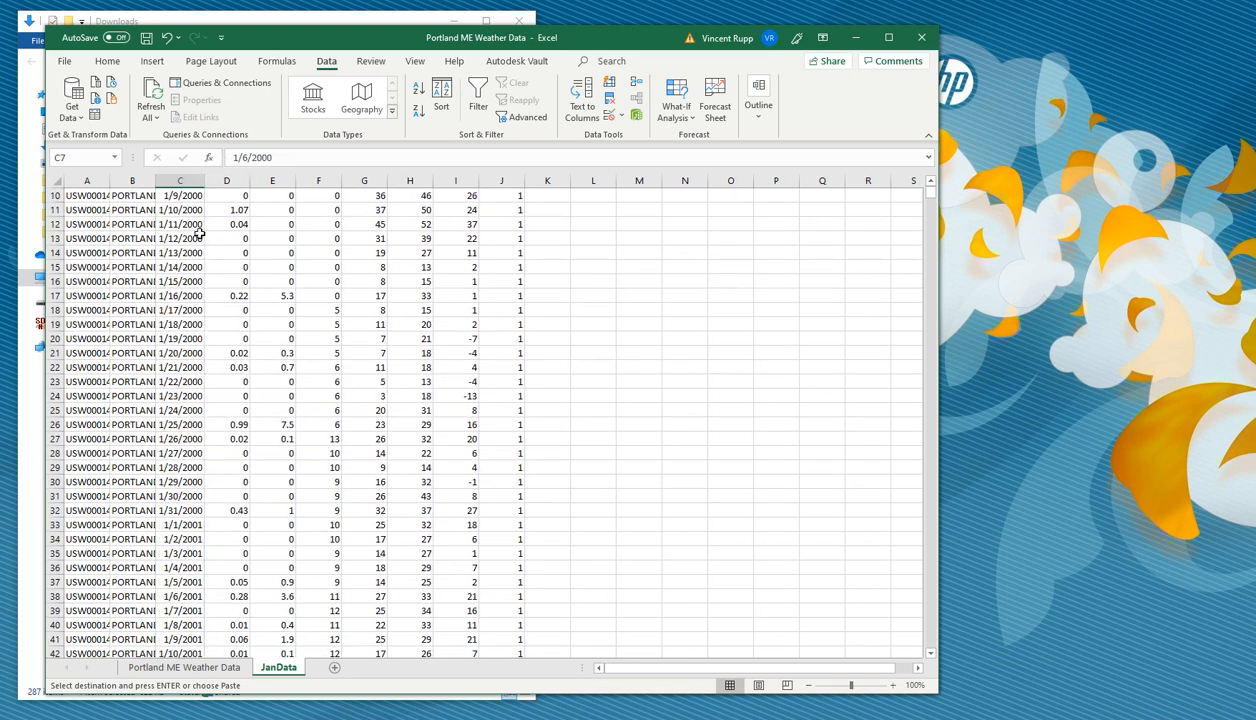
pyautogui.click(178, 511)
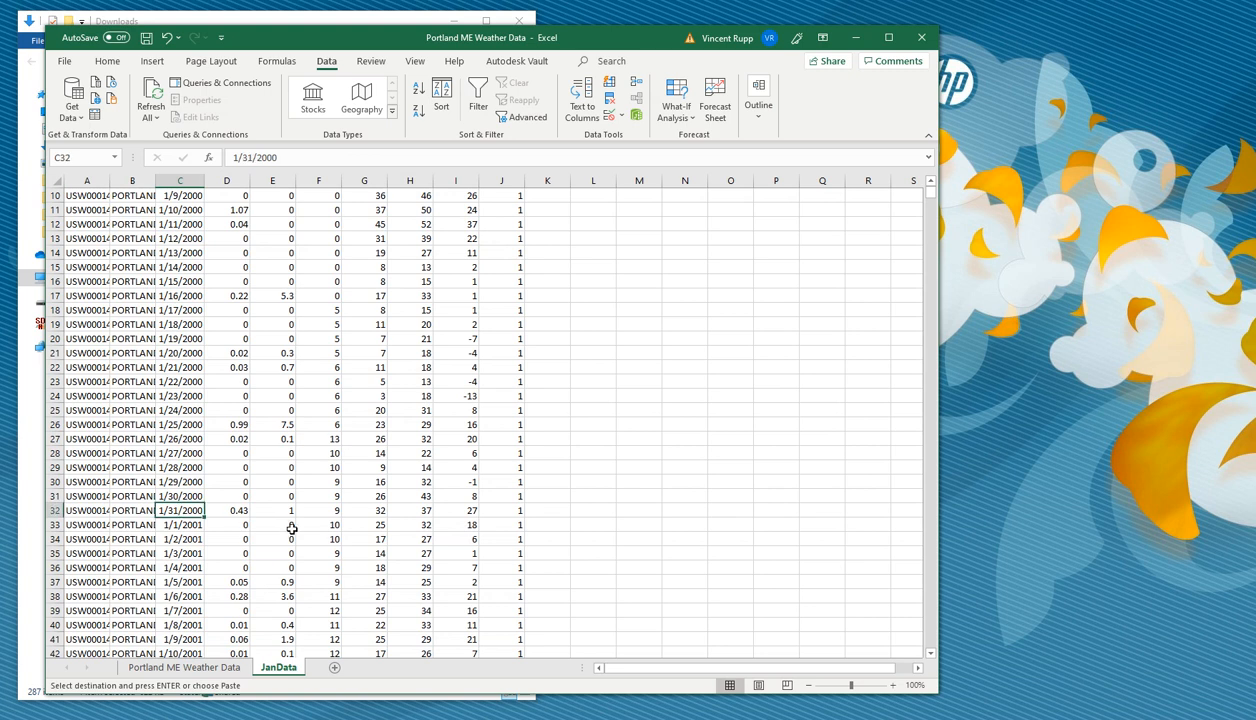
pyautogui.press('Down')
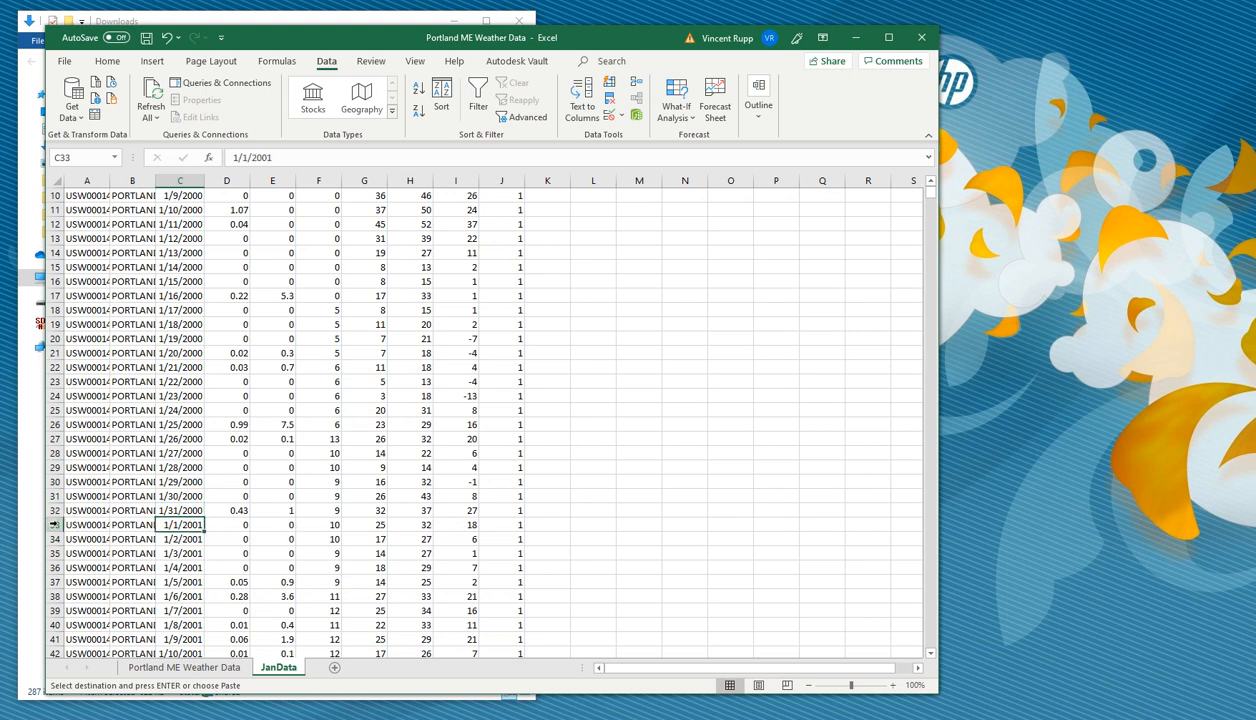
pyautogui.scroll(3, 375, 388)
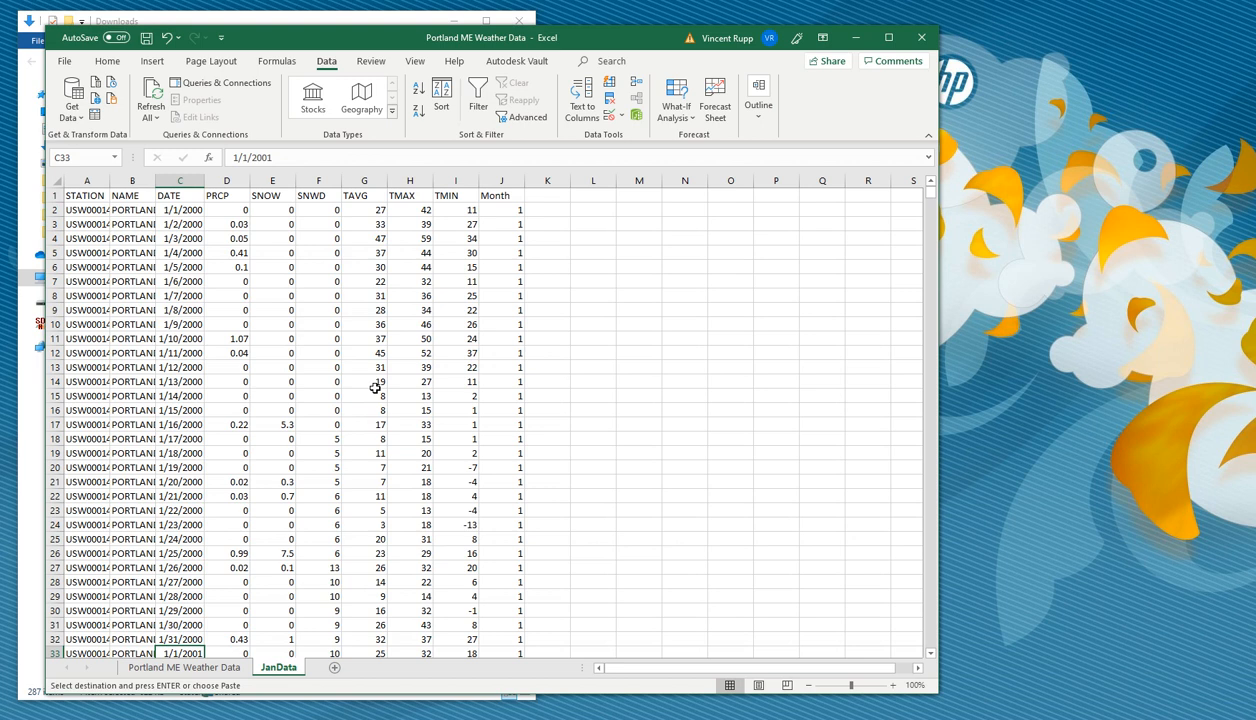
pyautogui.scroll(-5, 375, 388)
pyautogui.scroll(5, 375, 388)
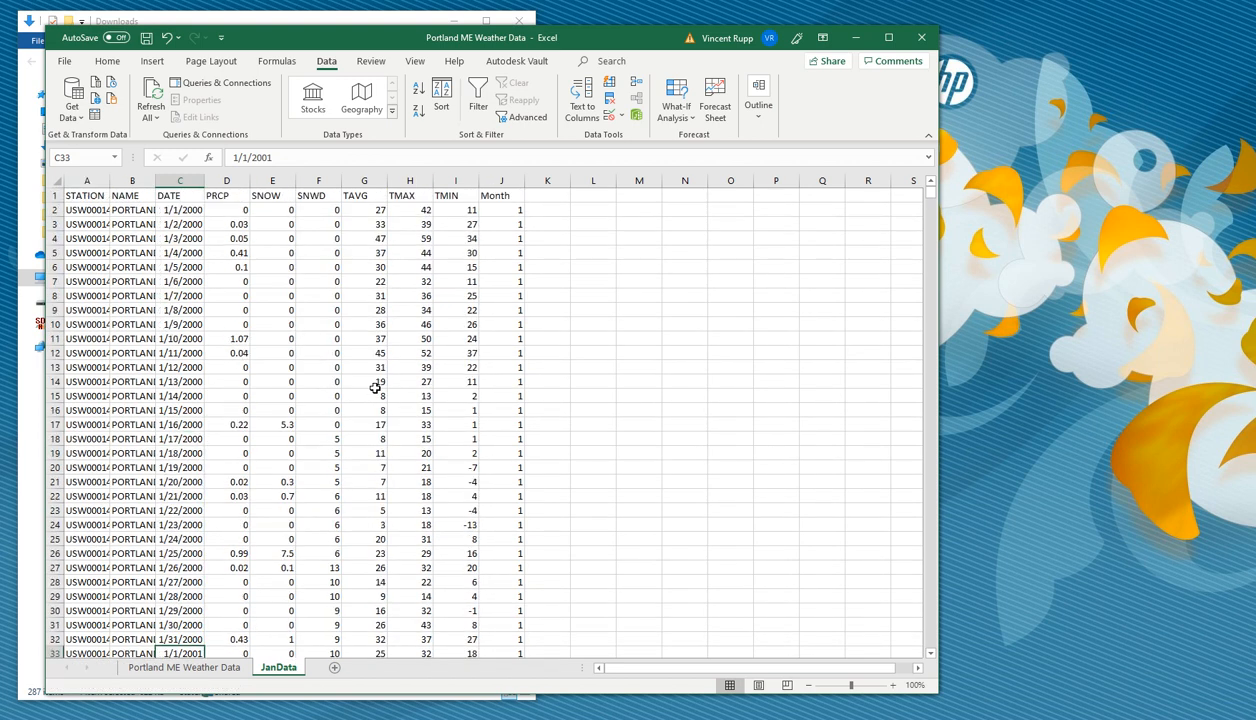
pyautogui.click(505, 211)
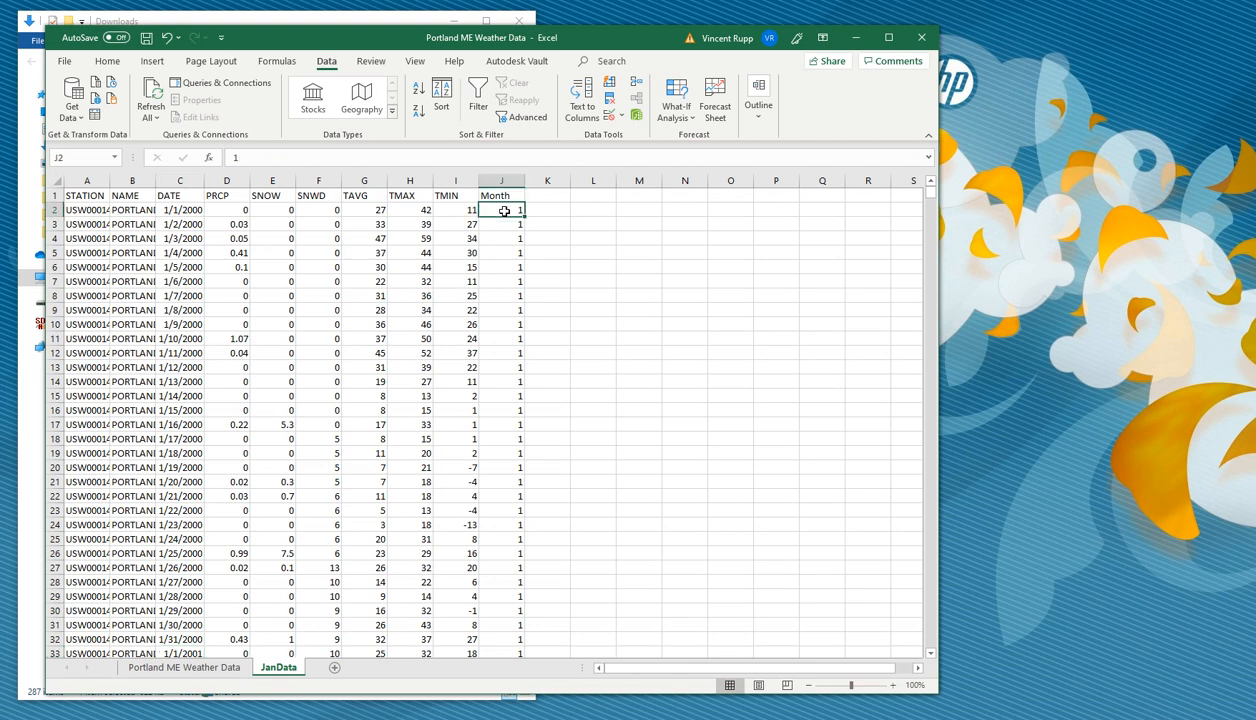
# Enter the heading "Summary Statistics for TMAX" in cell L1
pyautogui.click(606, 195)
pyautogui.write('Summary Statistics')
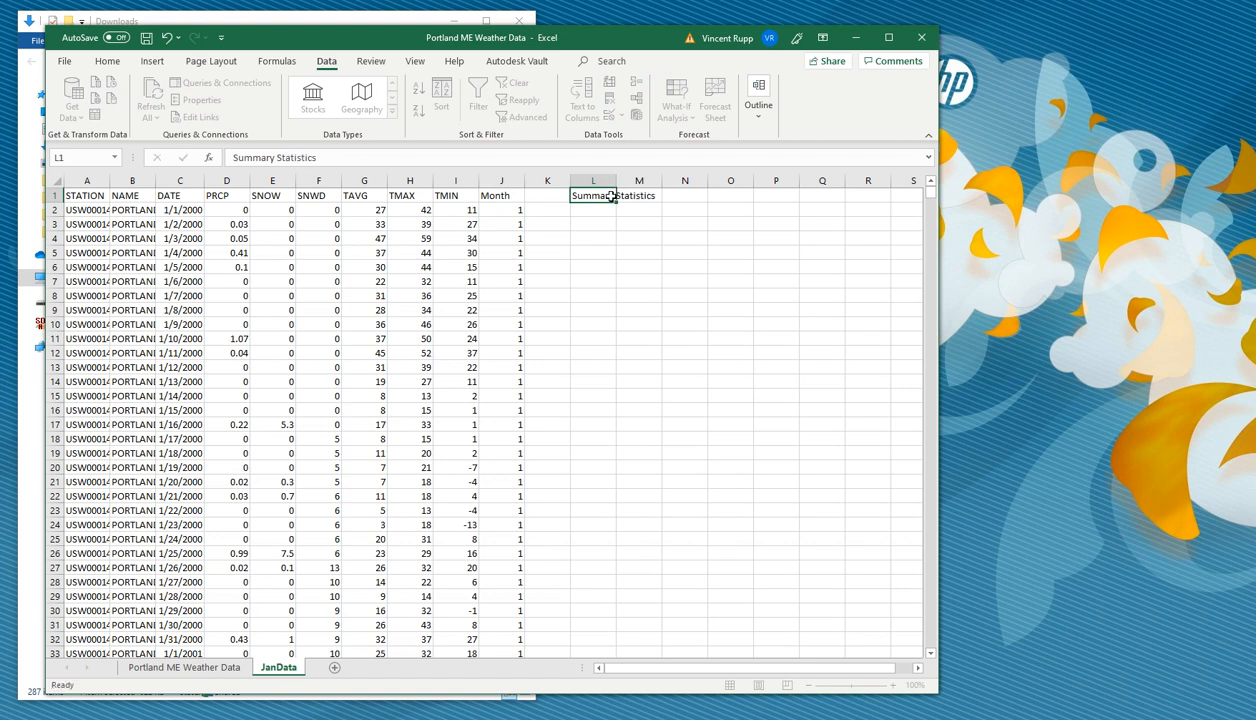
pyautogui.press('Return')
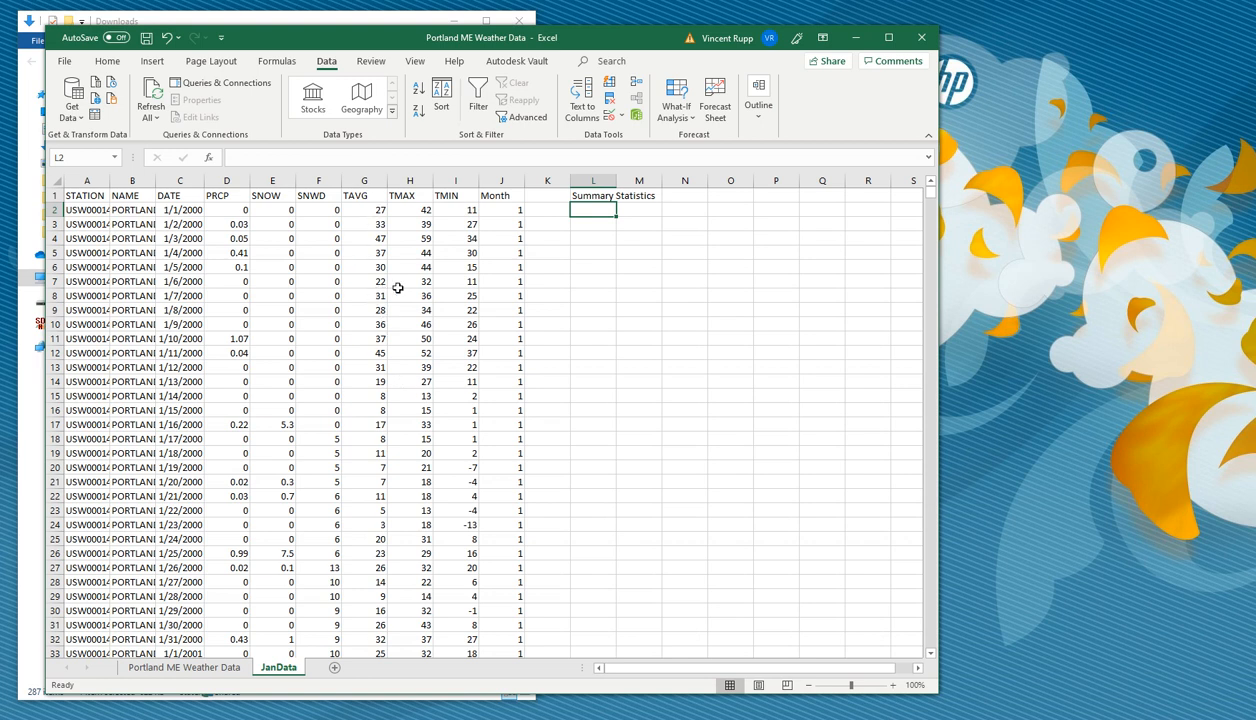
pyautogui.press('Up')
pyautogui.press('F2')
pyautogui.write('fo')
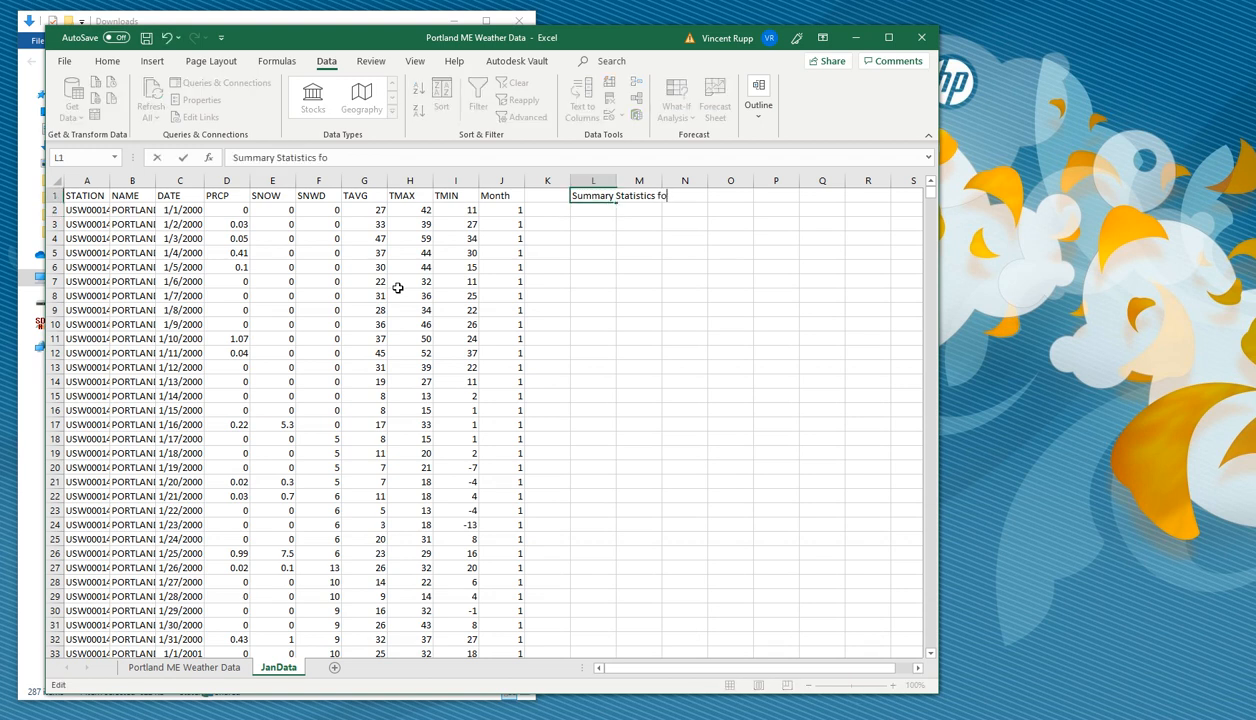
pyautogui.write('r TMAX')
pyautogui.press('Return')
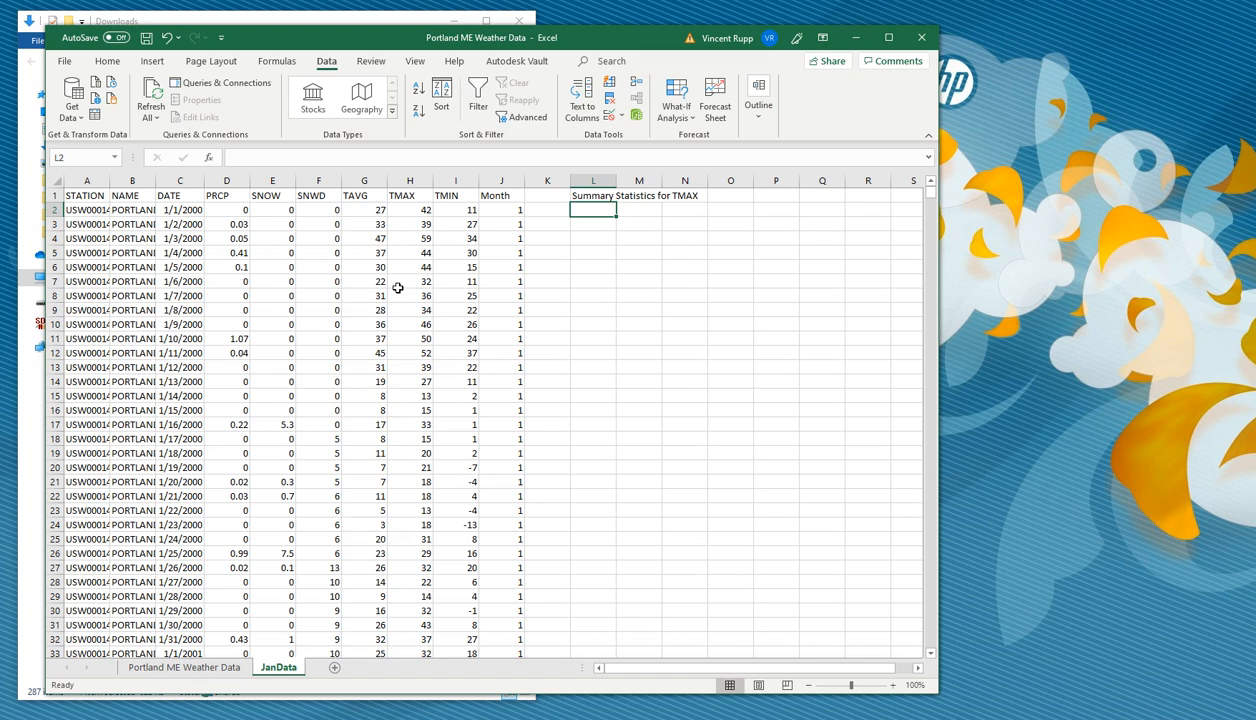
pyautogui.hotkey('alt', 'm')
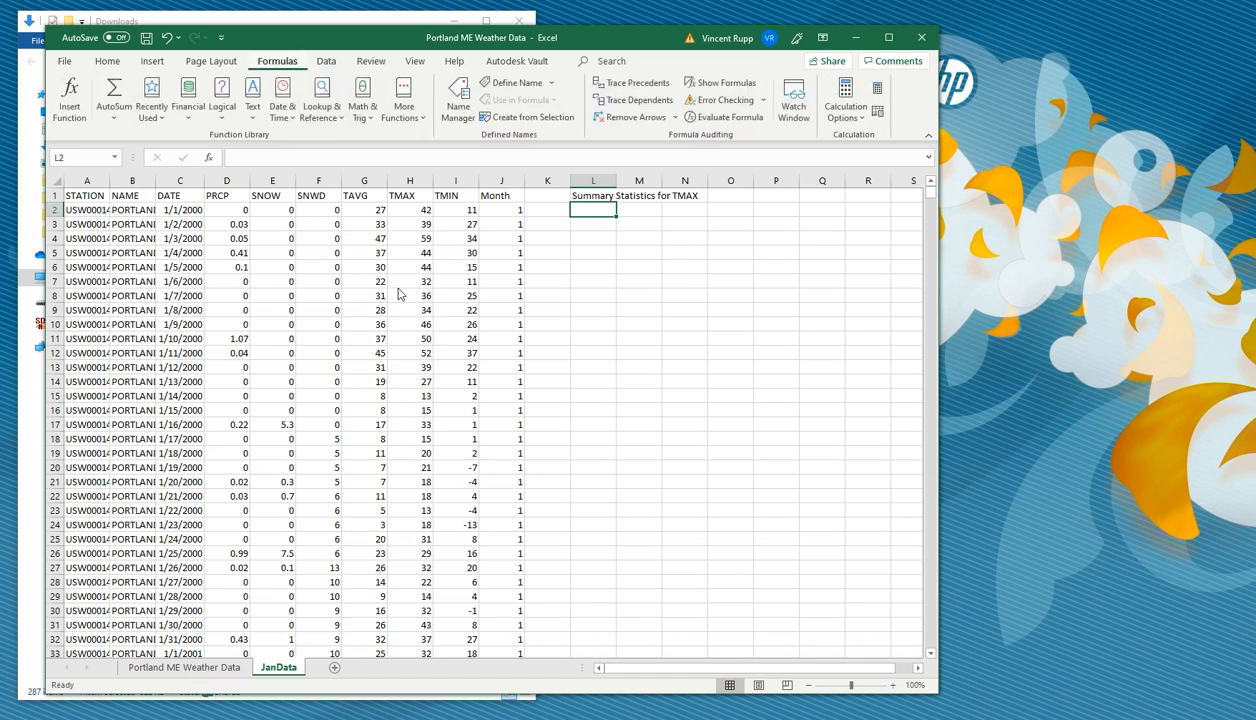
pyautogui.press('i')
pyautogui.press('f')
pyautogui.press('Escape')
# Enter the labels Min, Q1, Median, Q3 and Max in cells L2 to L6, and Mean in L8
pyautogui.write('Min')
pyautogui.press('Return')
pyautogui.write('Q1')
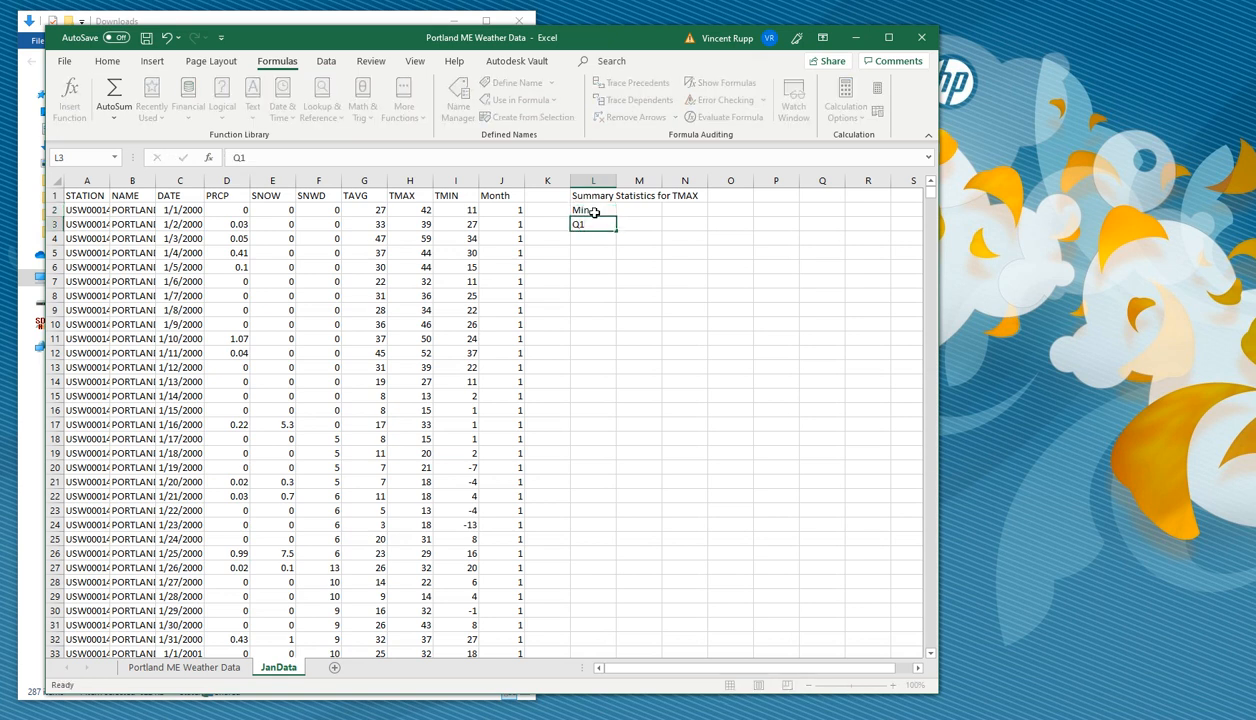
pyautogui.press('Return')
pyautogui.write('Median')
pyautogui.press('Return')
pyautogui.write('Q3')
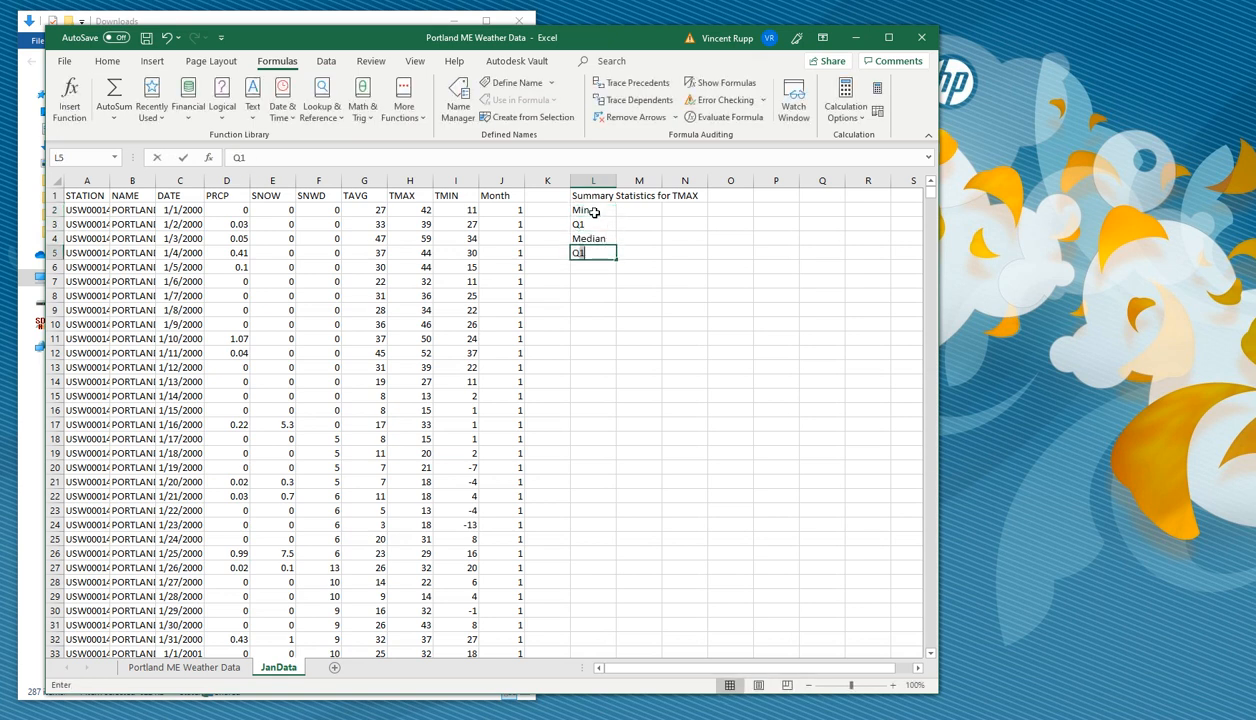
pyautogui.press('Return')
pyautogui.write('Max')
pyautogui.press('Return')
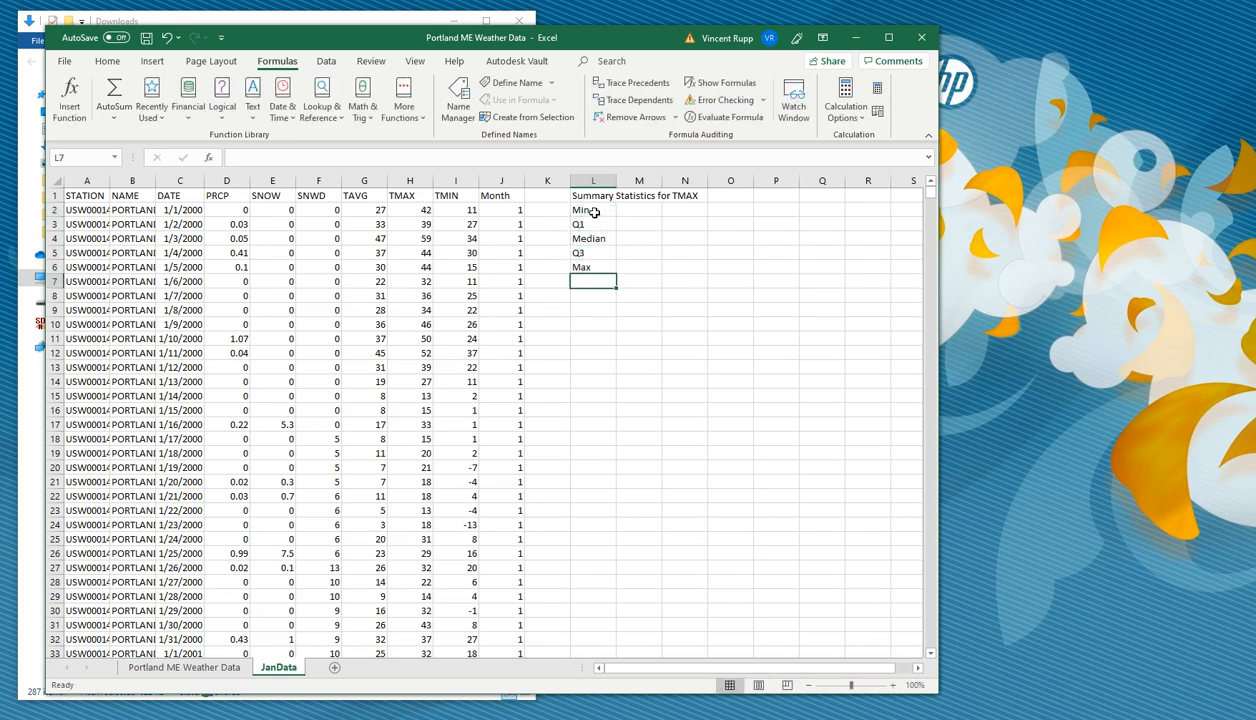
pyautogui.press('Return')
pyautogui.write('Mean')
pyautogui.press('Return')
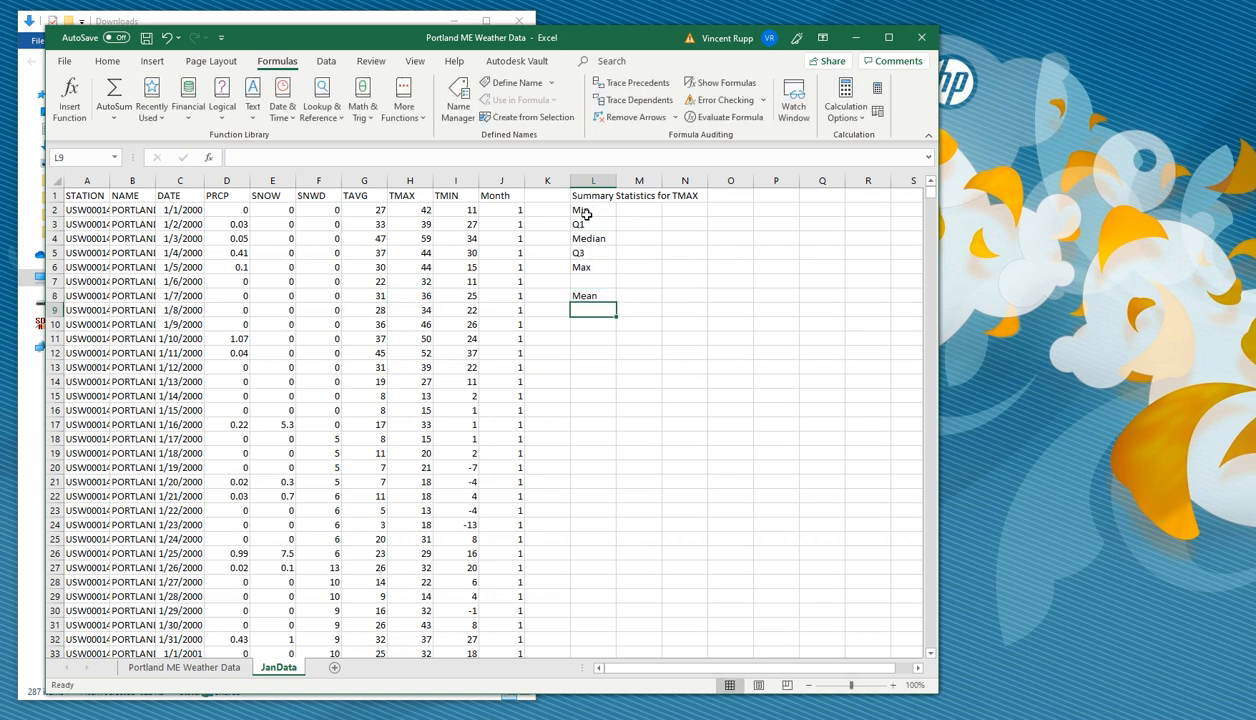
pyautogui.click(643, 210)
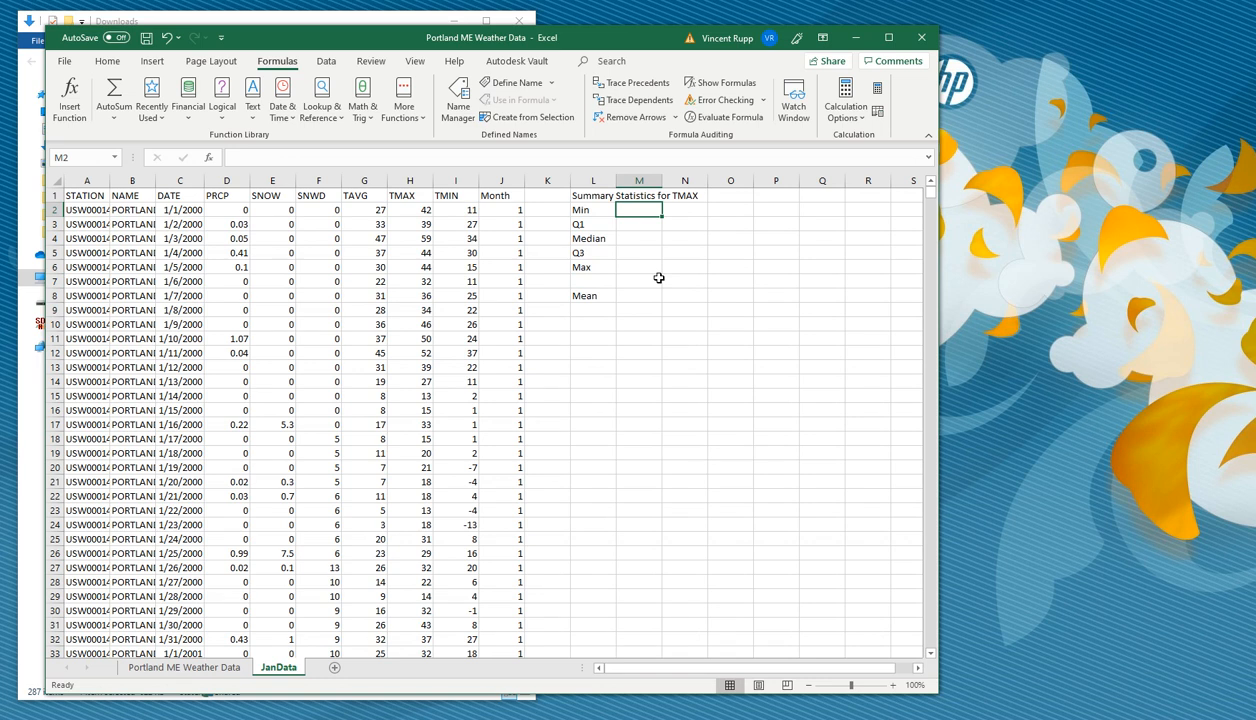
pyautogui.write('=min(')
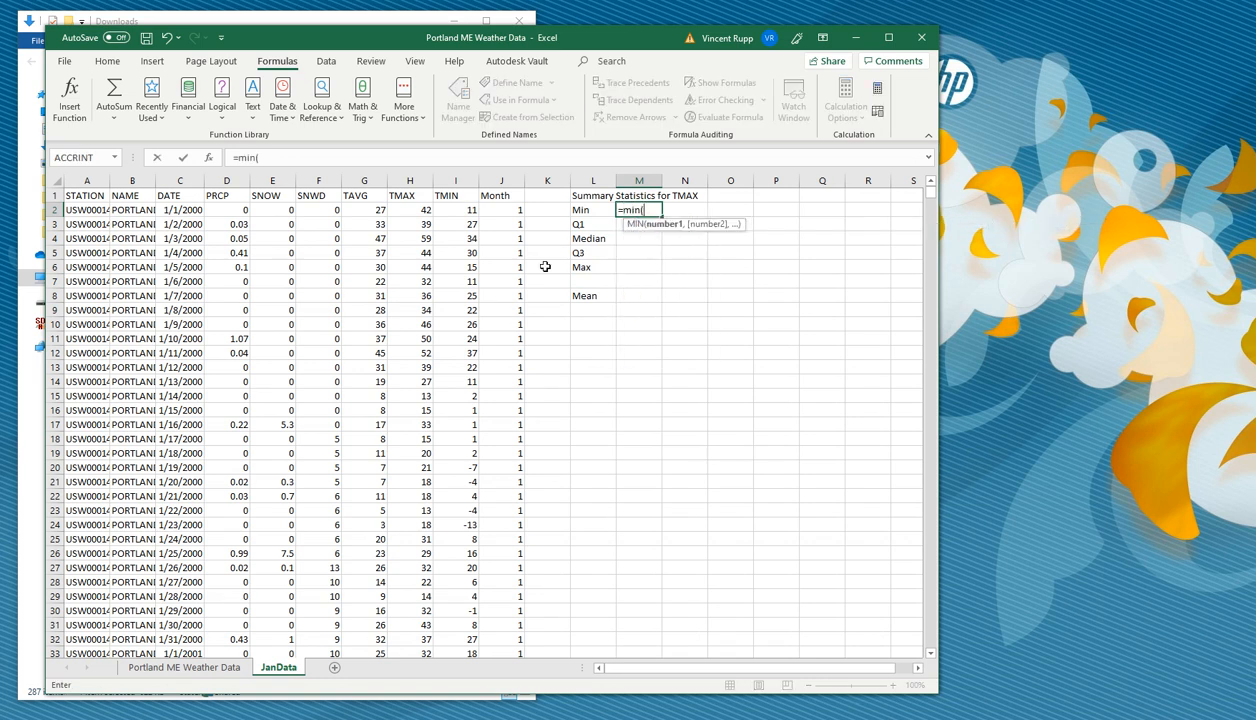
pyautogui.moveTo(410, 210); pyautogui.dragTo(412, 538)
pyautogui.press('Escape')
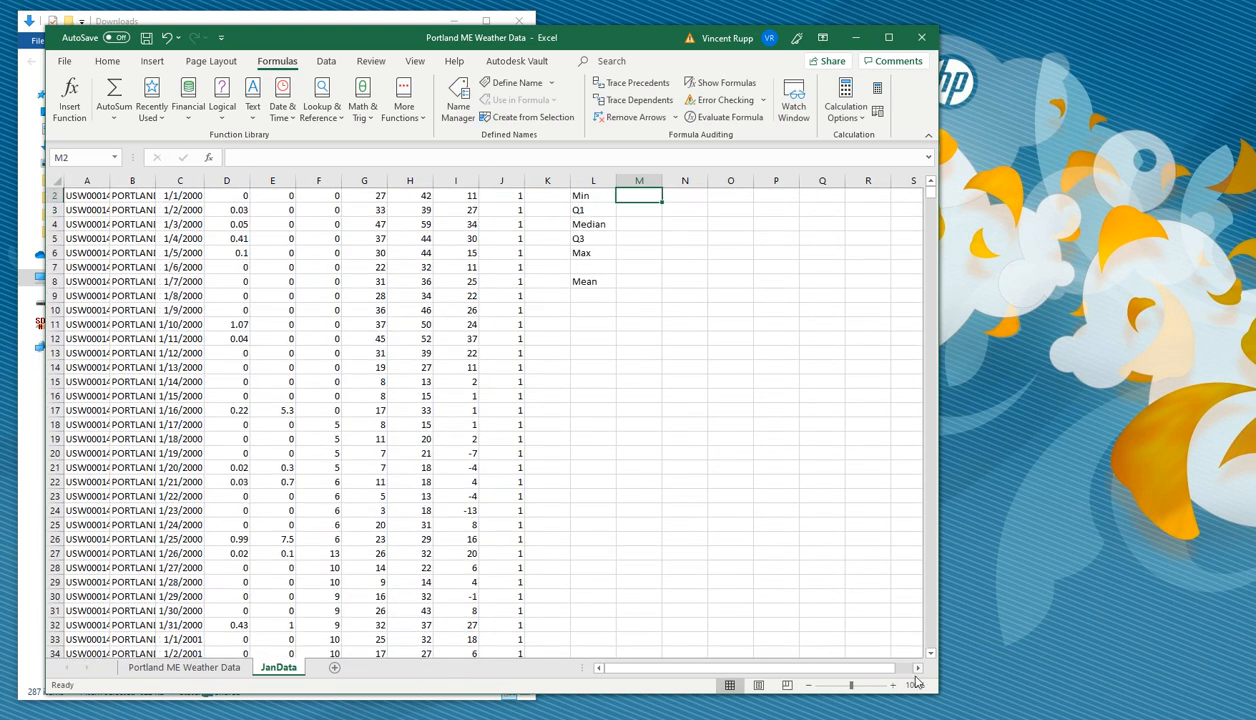
# Find the last record in the TMAX column of the JanData sheet and go back to the first rows
pyautogui.moveTo(930, 650); pyautogui.dragTo(930, 648)
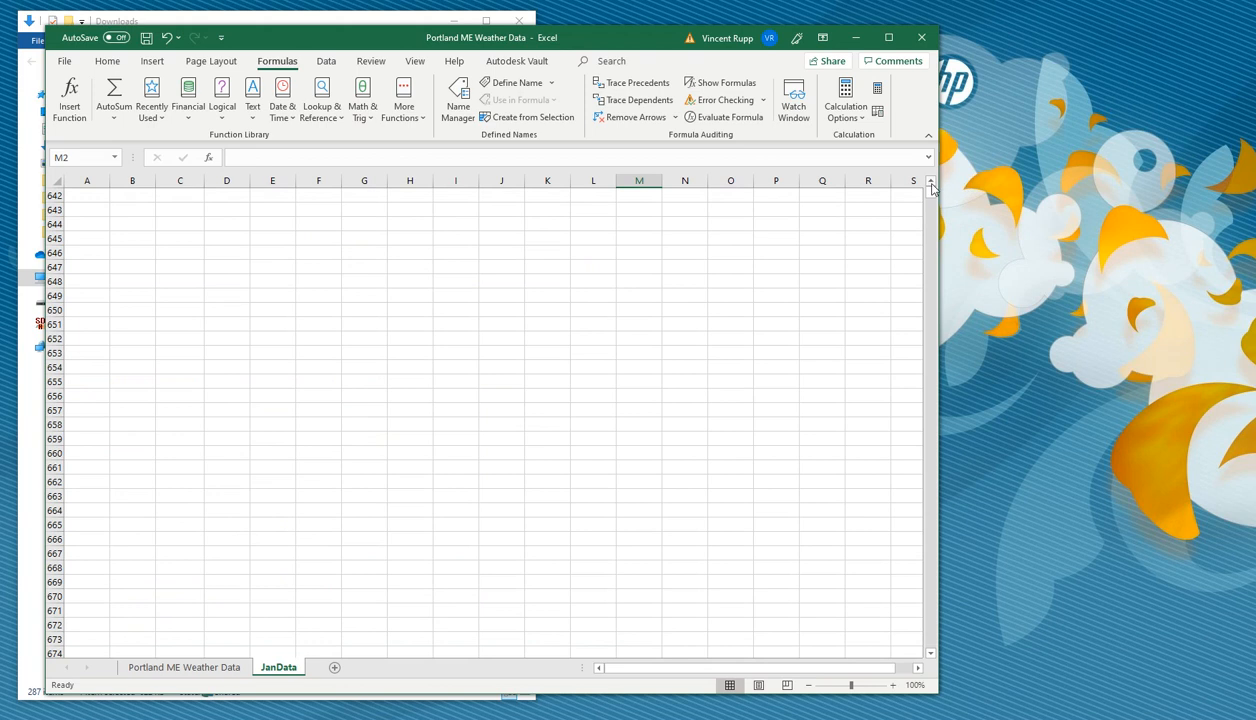
pyautogui.moveTo(930, 186); pyautogui.dragTo(930, 186)
pyautogui.click(420, 366)
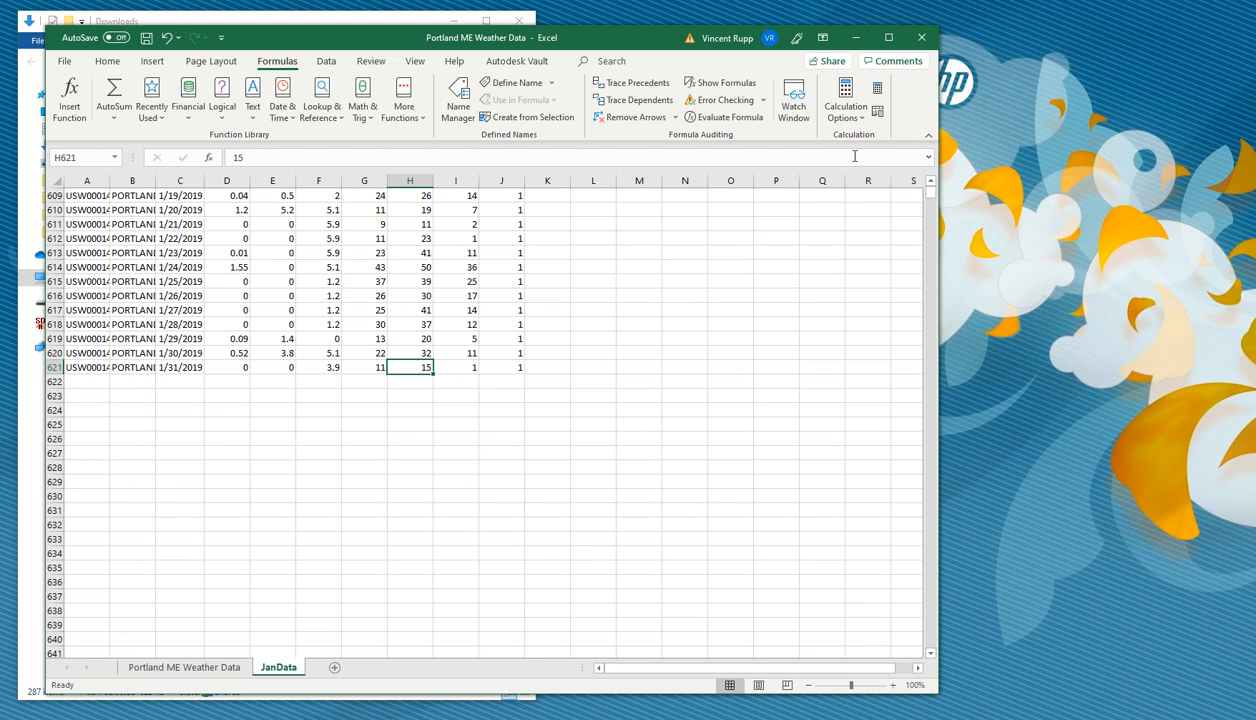
pyautogui.scroll(8, 931, 183)
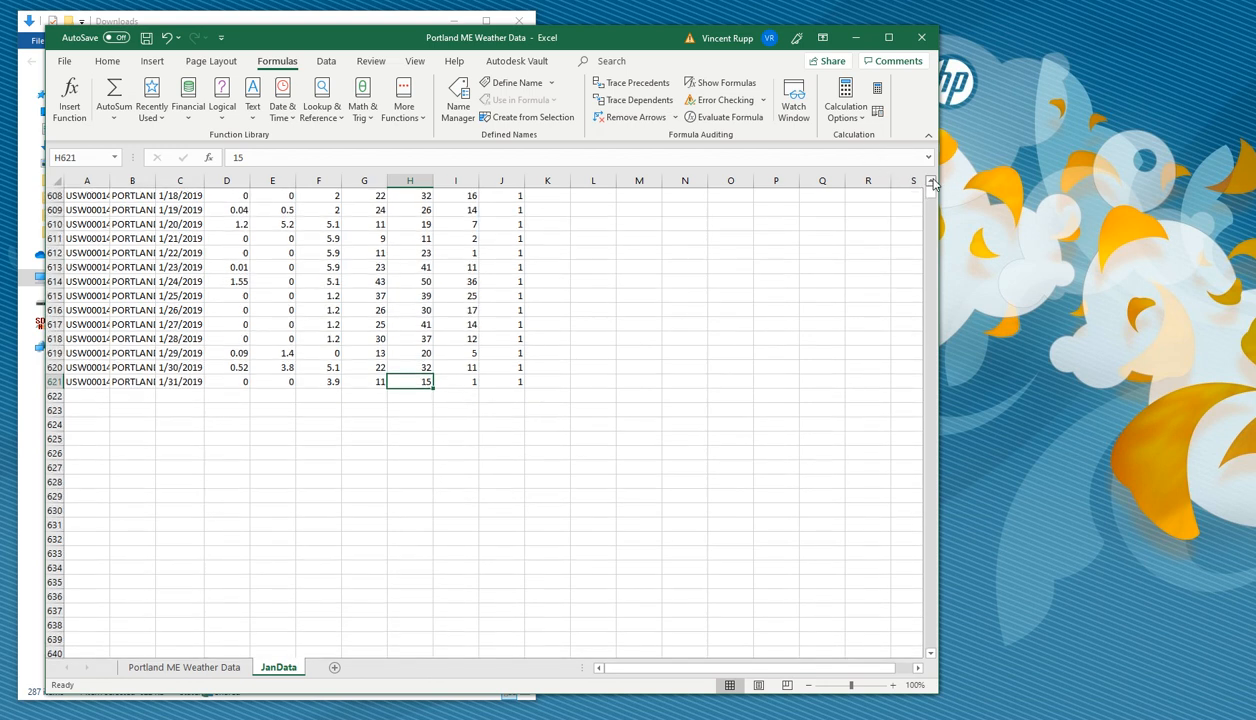
pyautogui.scroll(6, 931, 183)
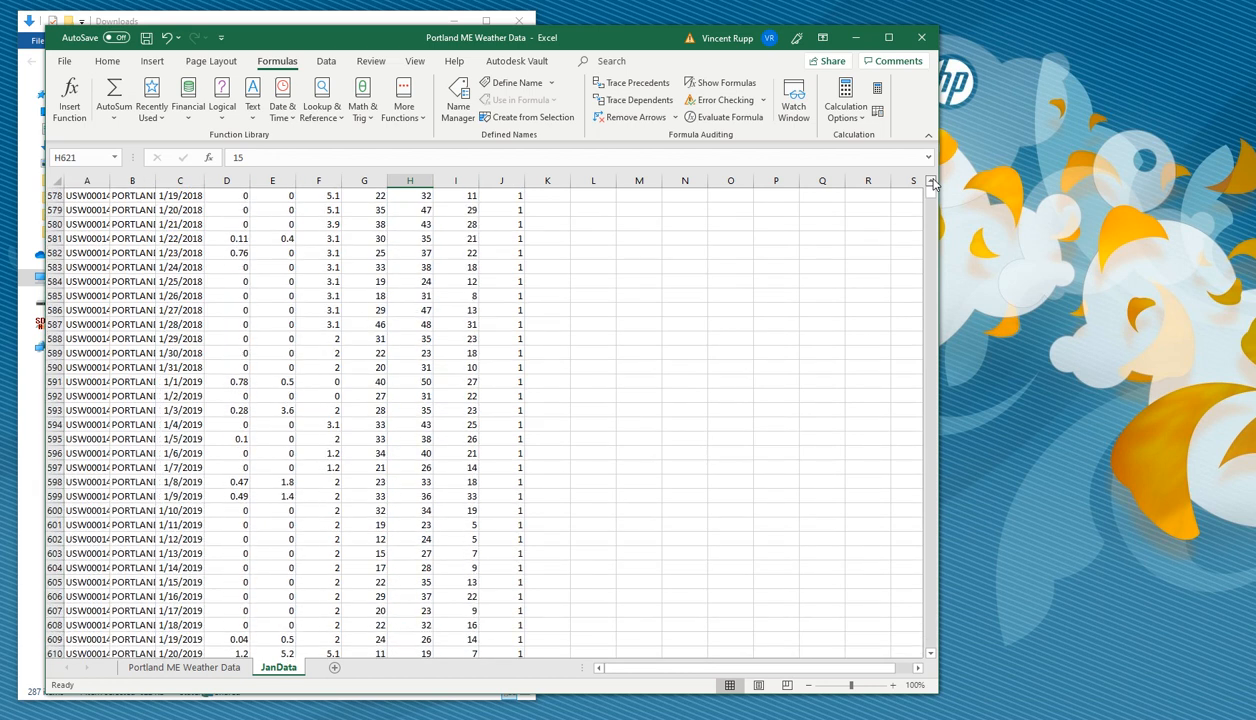
pyautogui.moveTo(931, 192); pyautogui.dragTo(931, 170)
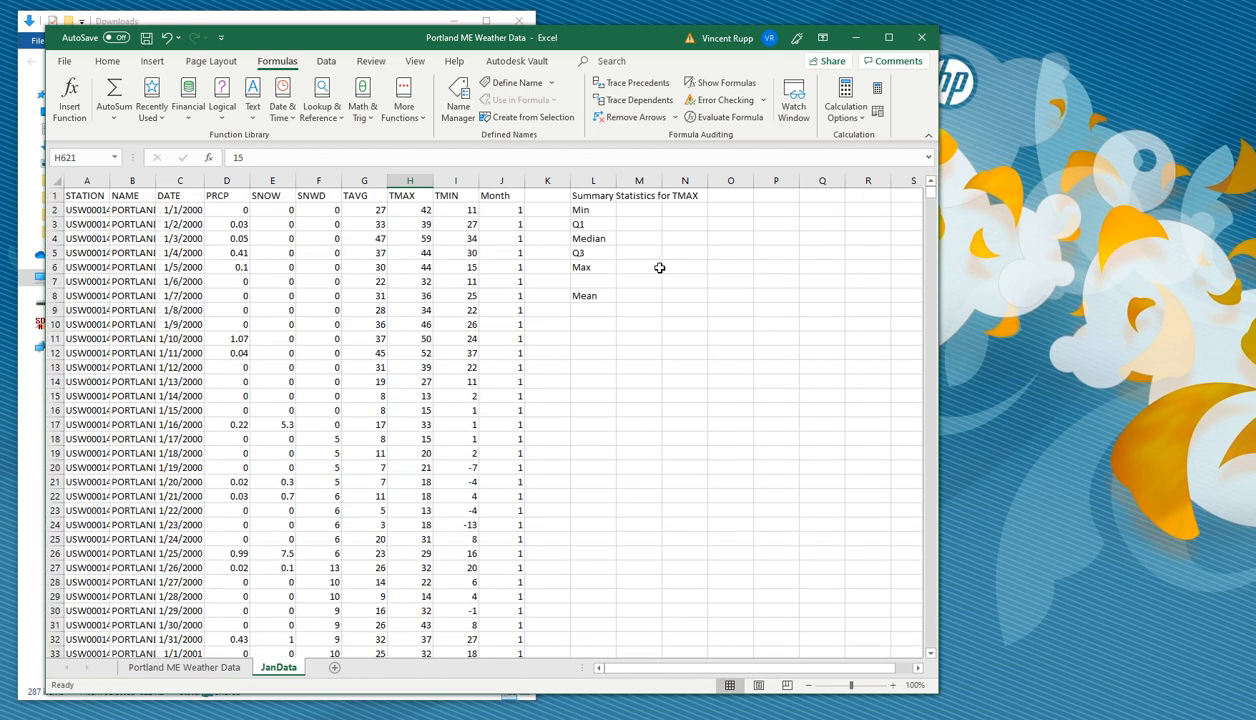
# Enter the formula =MIN(H2:H621) in cell M2 for the TMAX minimum
pyautogui.click(638, 212)
pyautogui.write('=min(')
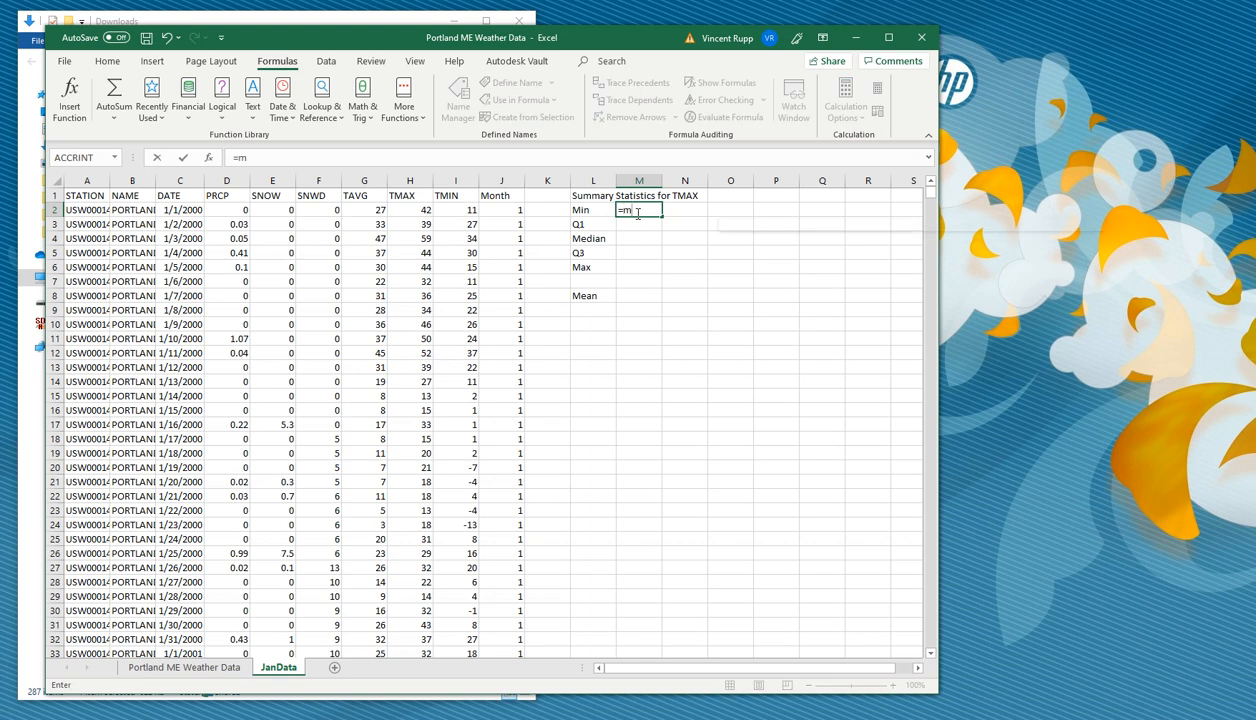
pyautogui.click(411, 209)
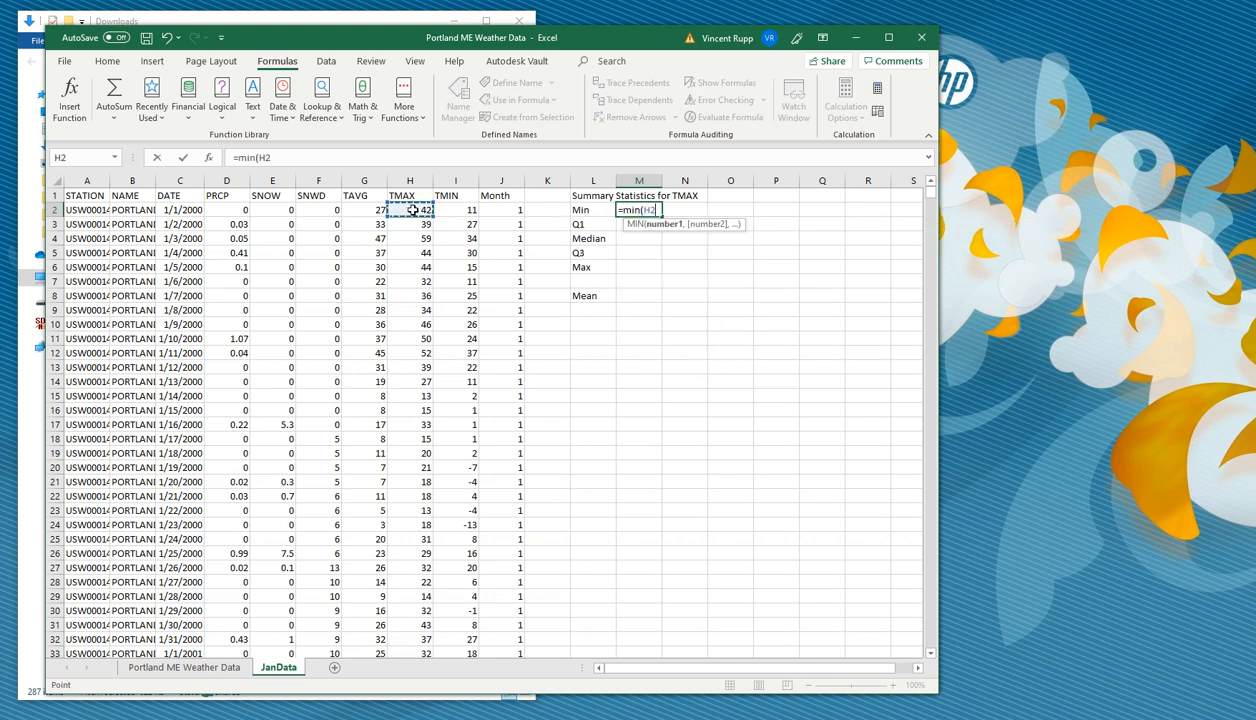
pyautogui.write(':H2H621')
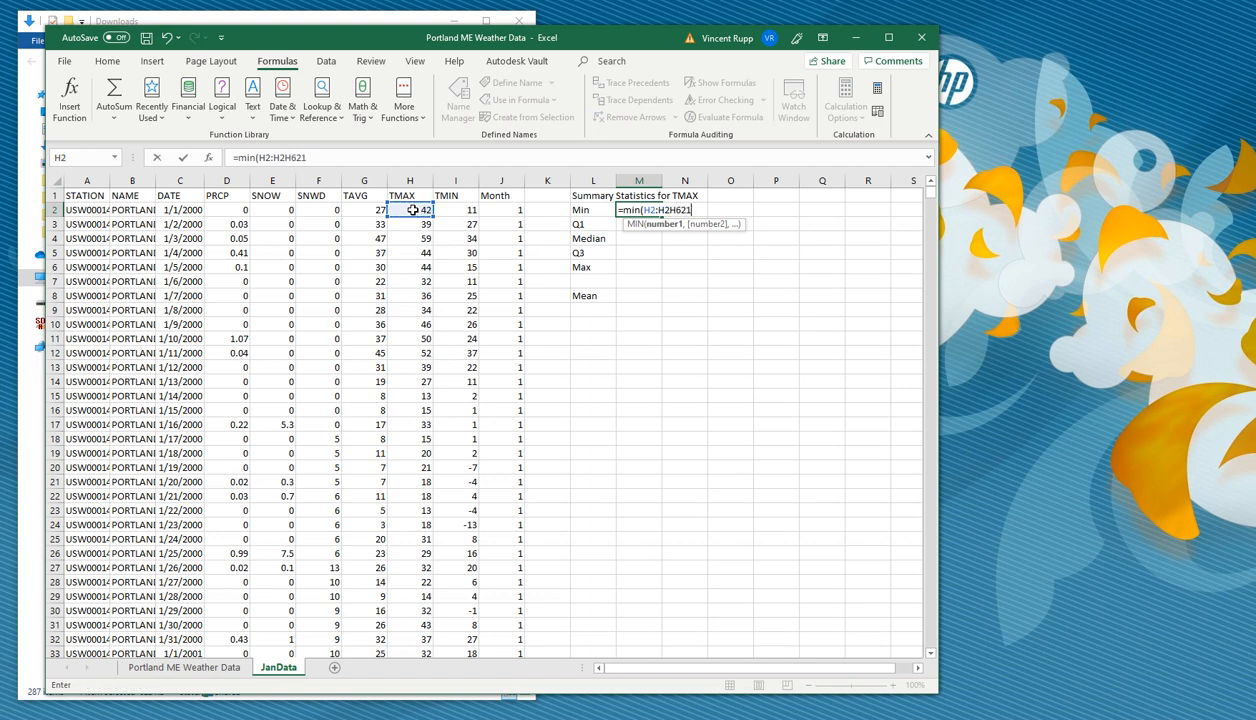
pyautogui.press('BackSpace')
pyautogui.press('BackSpace')
pyautogui.press('BackSpace')
pyautogui.press('BackSpace')
pyautogui.press('BackSpace')
pyautogui.write(':')
pyautogui.press('BackSpace')
pyautogui.press('BackSpace')
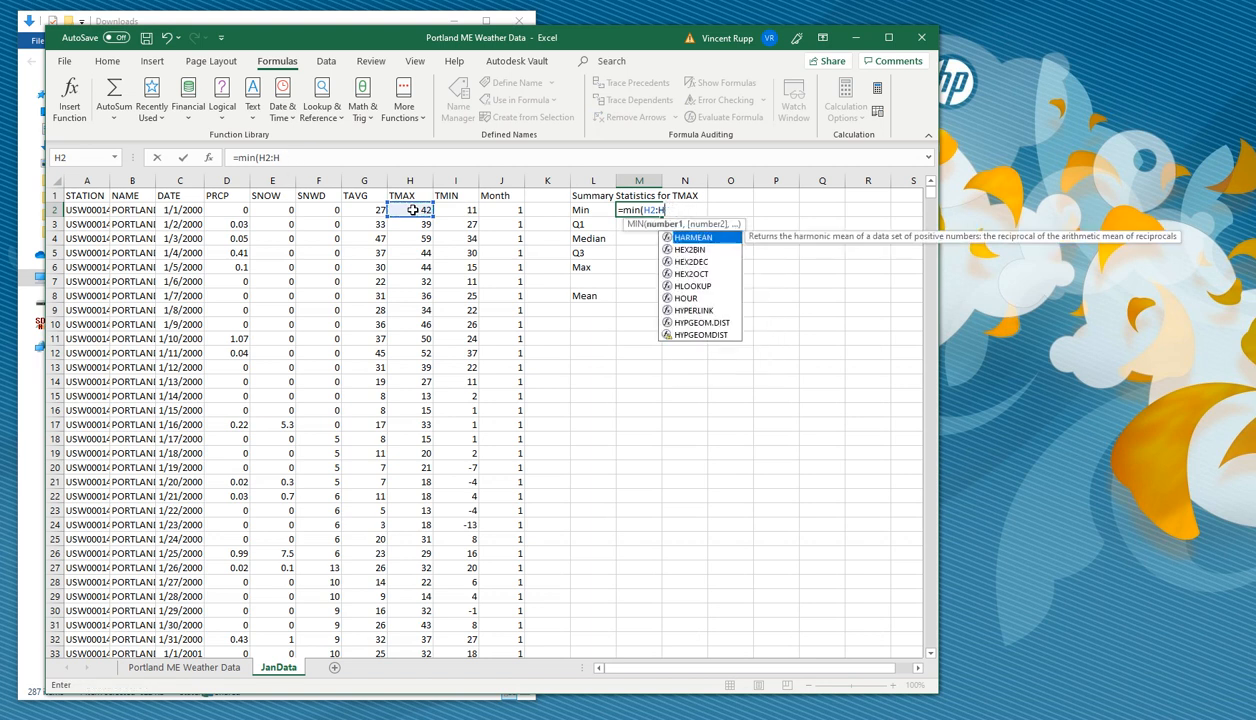
pyautogui.write('621')
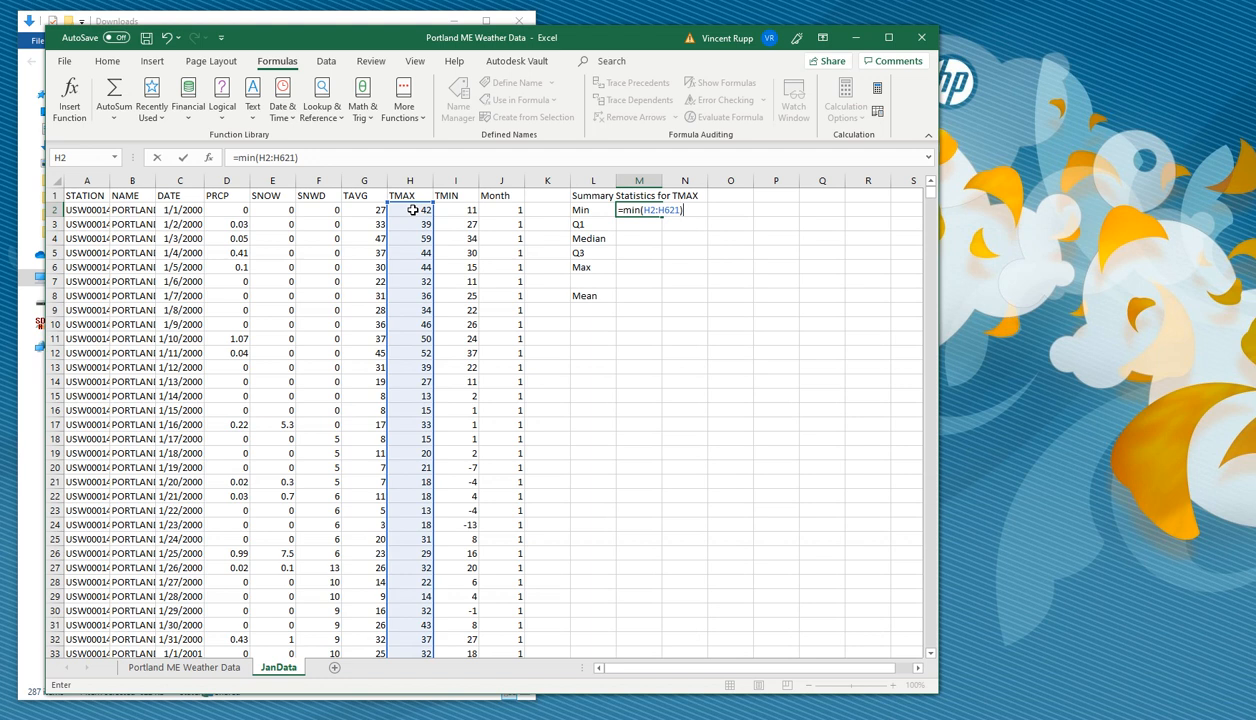
pyautogui.press('Return')
# Enter the formula =QUARTILE.EXC(H2:H621,1) in cell M3 for the first quartile of TMAX
pyautogui.write('=qua')
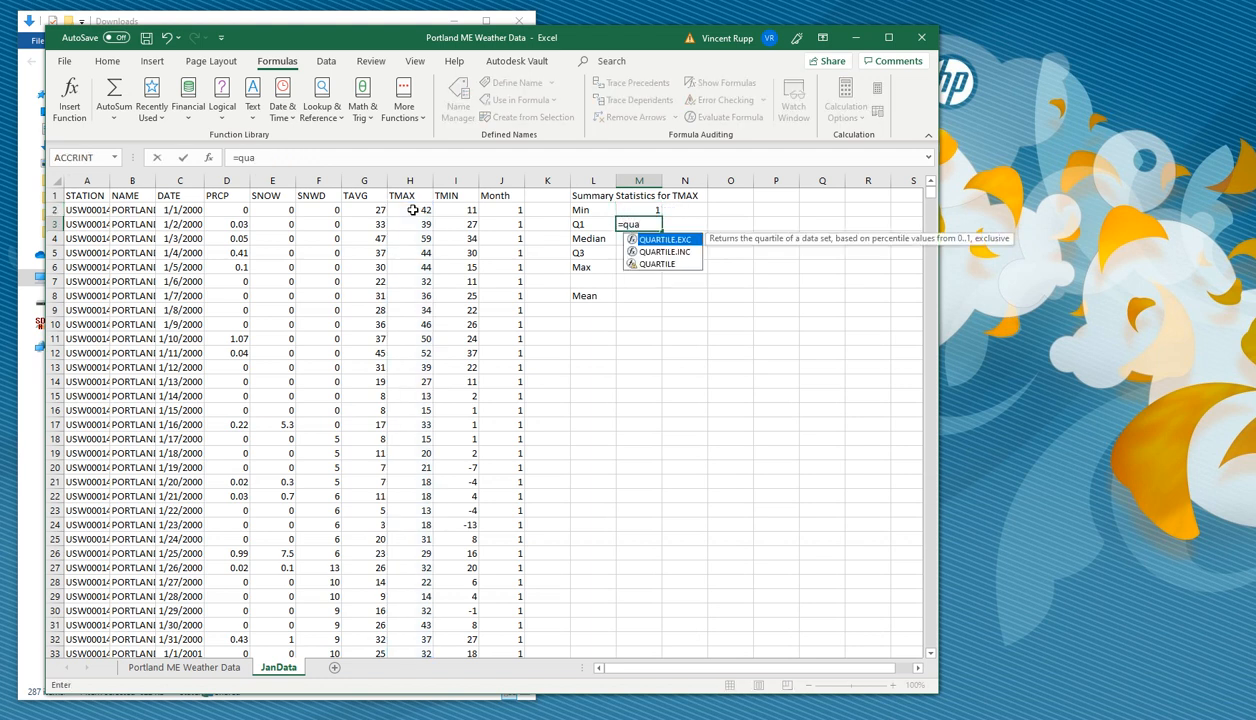
pyautogui.write('rtile.exc(')
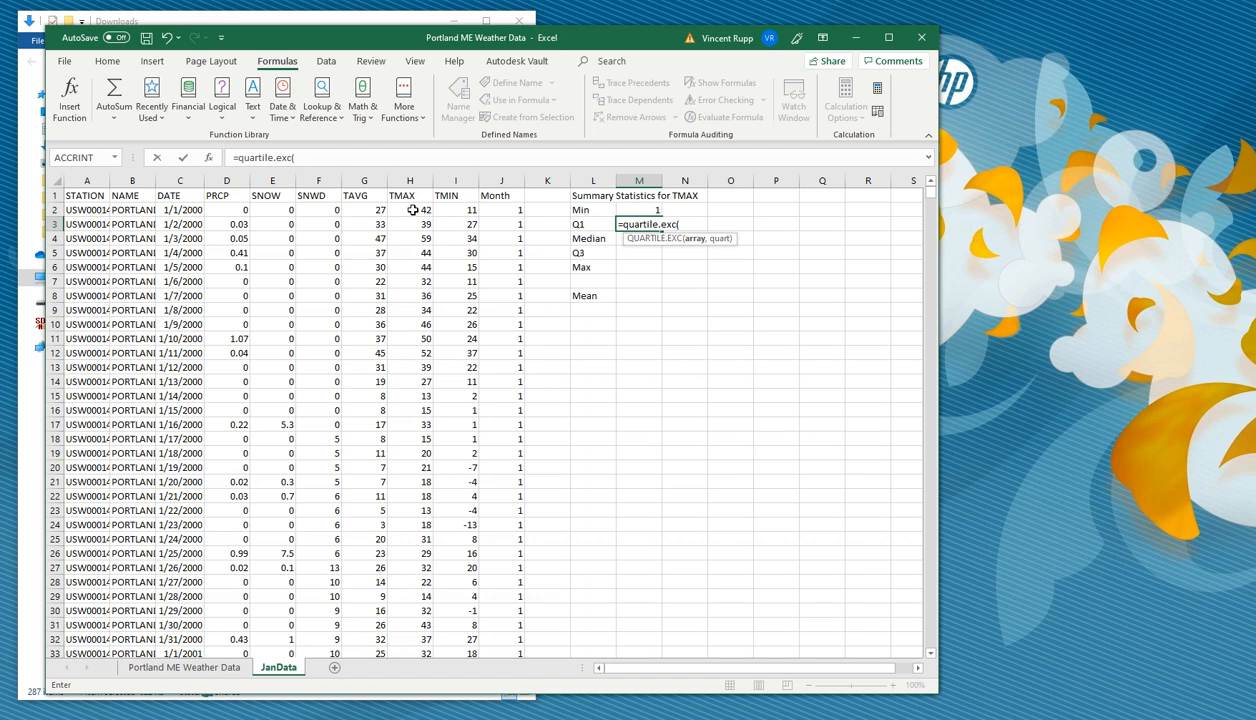
pyautogui.click(412, 210)
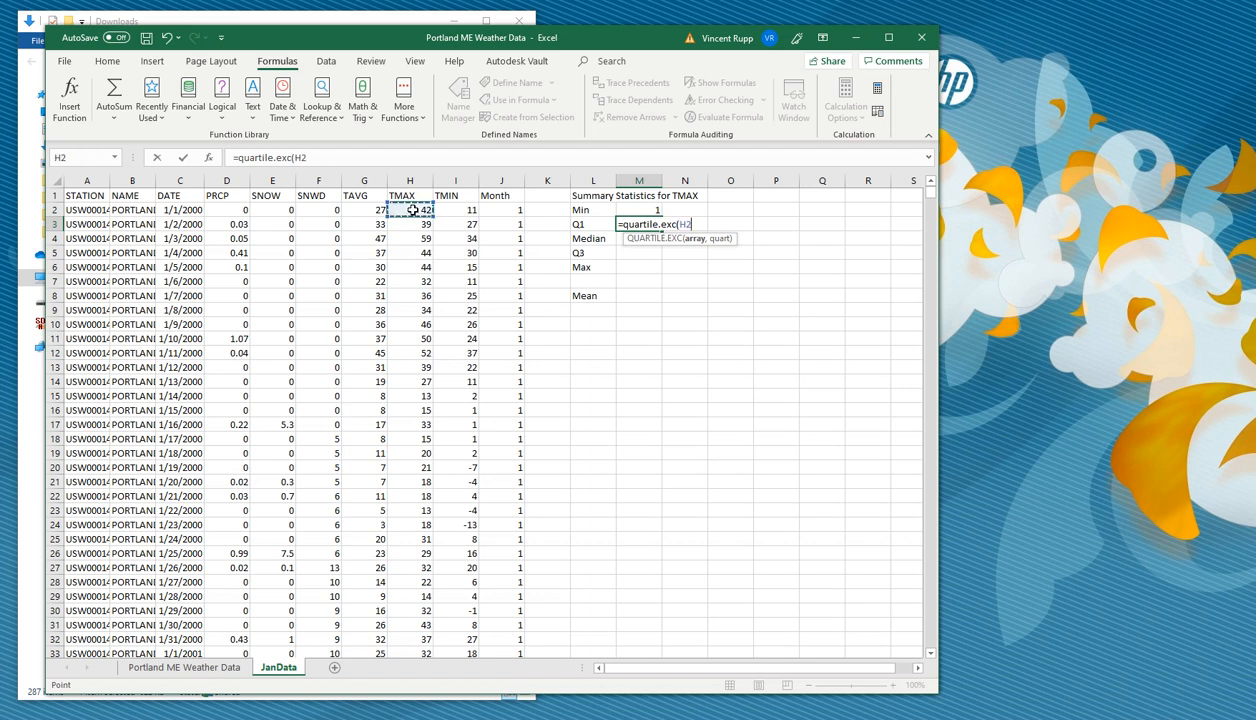
pyautogui.press('F8')
pyautogui.press('BackSpace')
pyautogui.write('621')
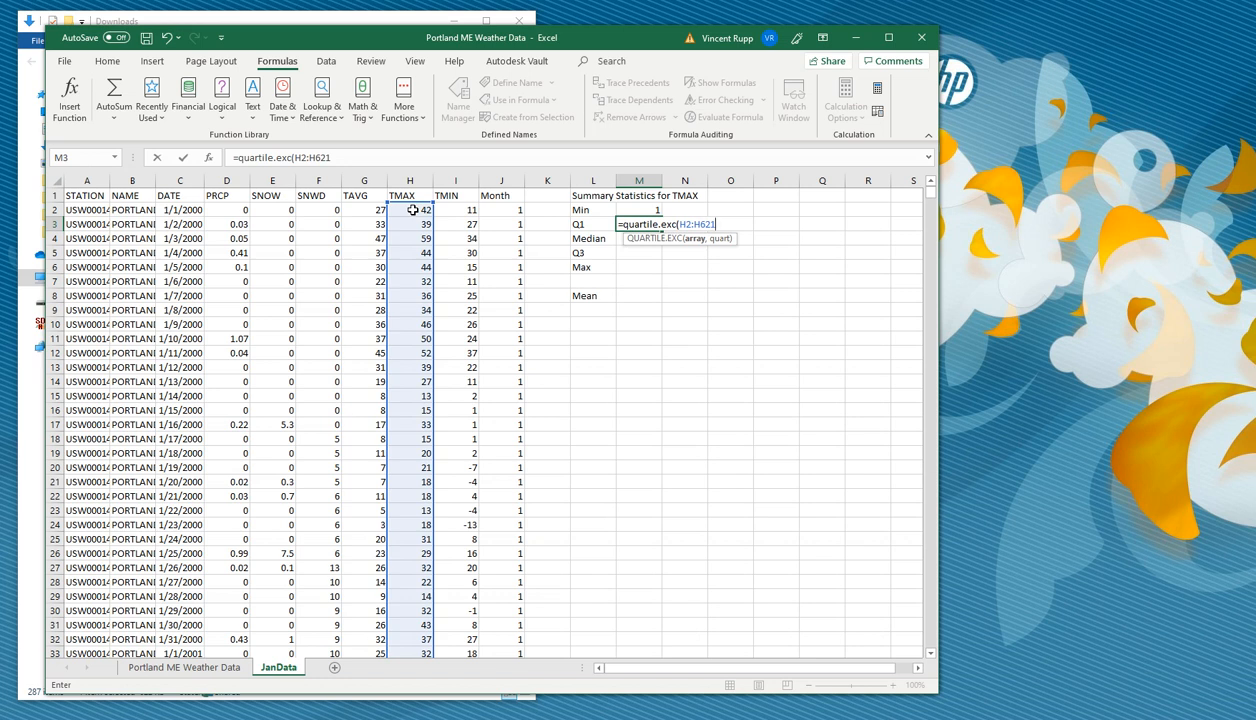
pyautogui.write(',1')
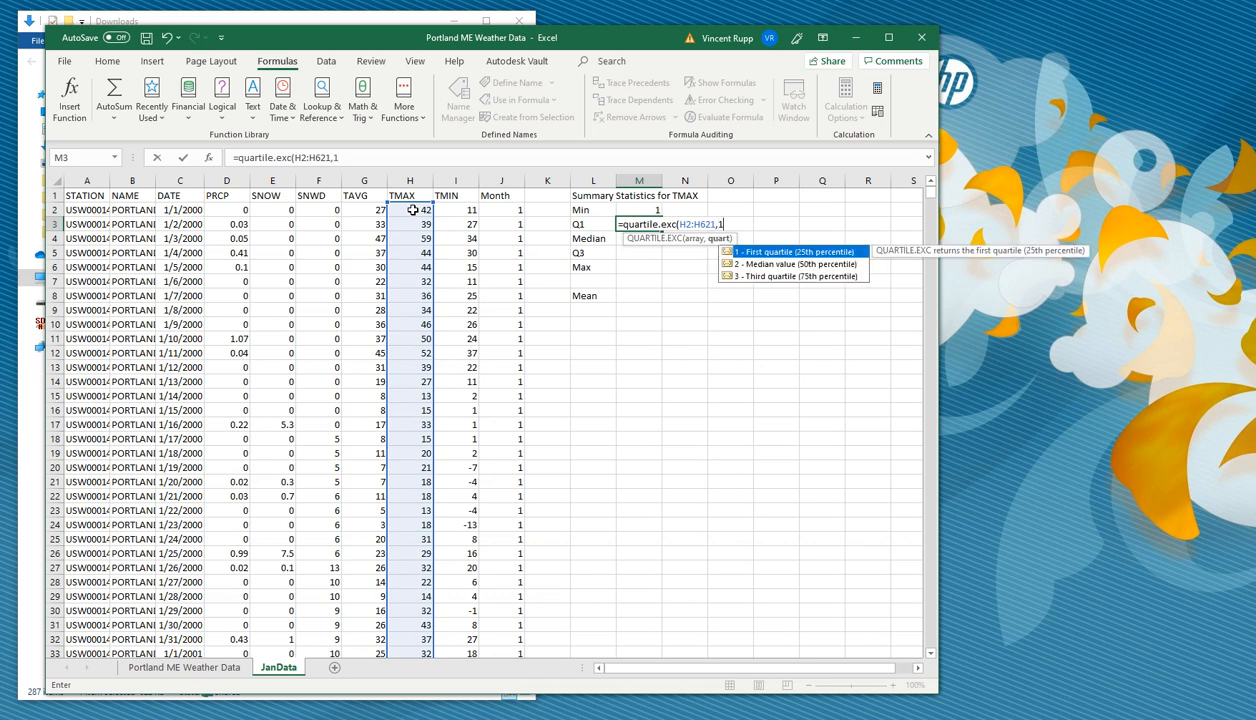
pyautogui.press('Return')
# Enter the formula =MEDIAN(H2:H621) in cell M4 for the TMAX median
pyautogui.write('=me')
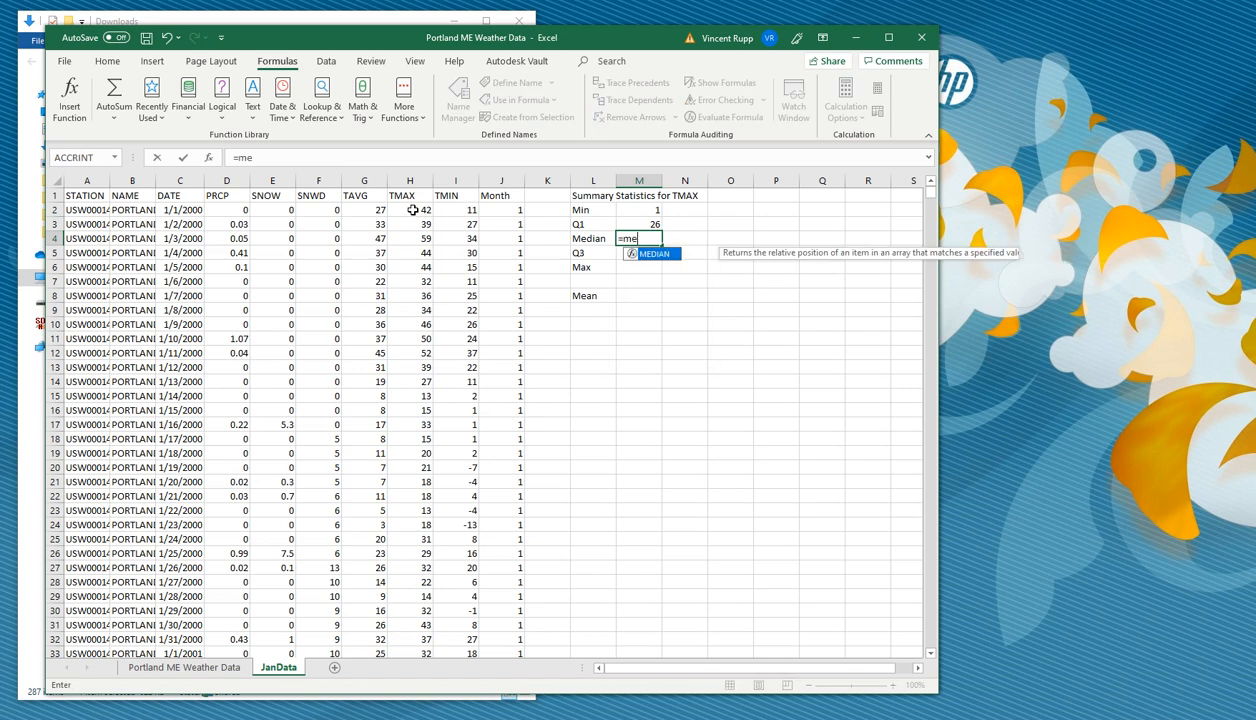
pyautogui.write('dian(H2:H')
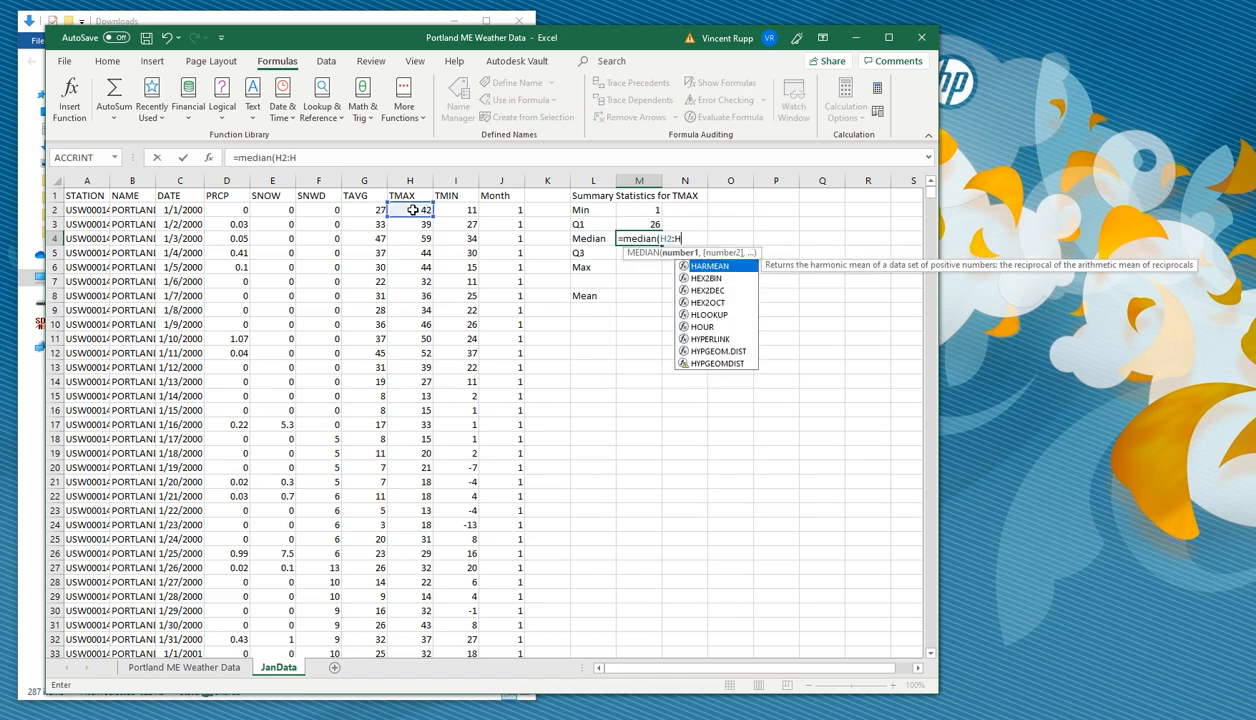
pyautogui.write('621')
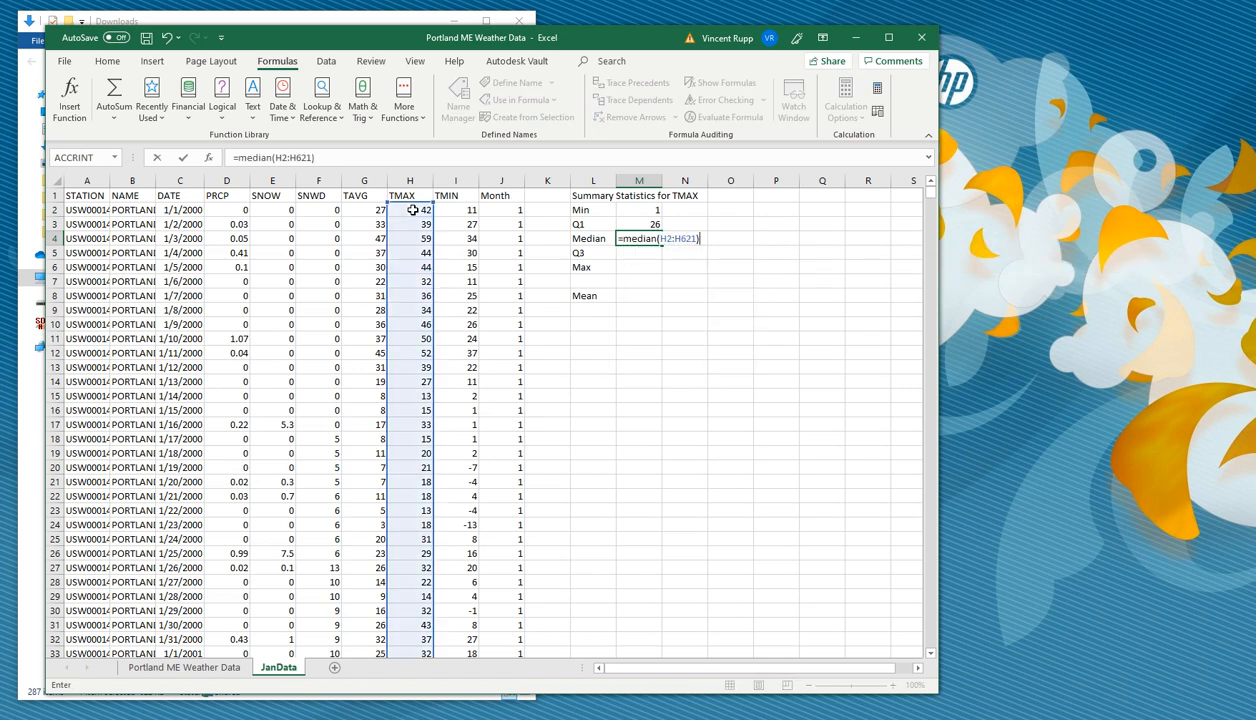
pyautogui.press('Return')
# Enter the formula =QUARTILE.EXC(H2:H621,3) in cell M5 for the third quartile of TMAX
pyautogui.write('=quartile.exc(')
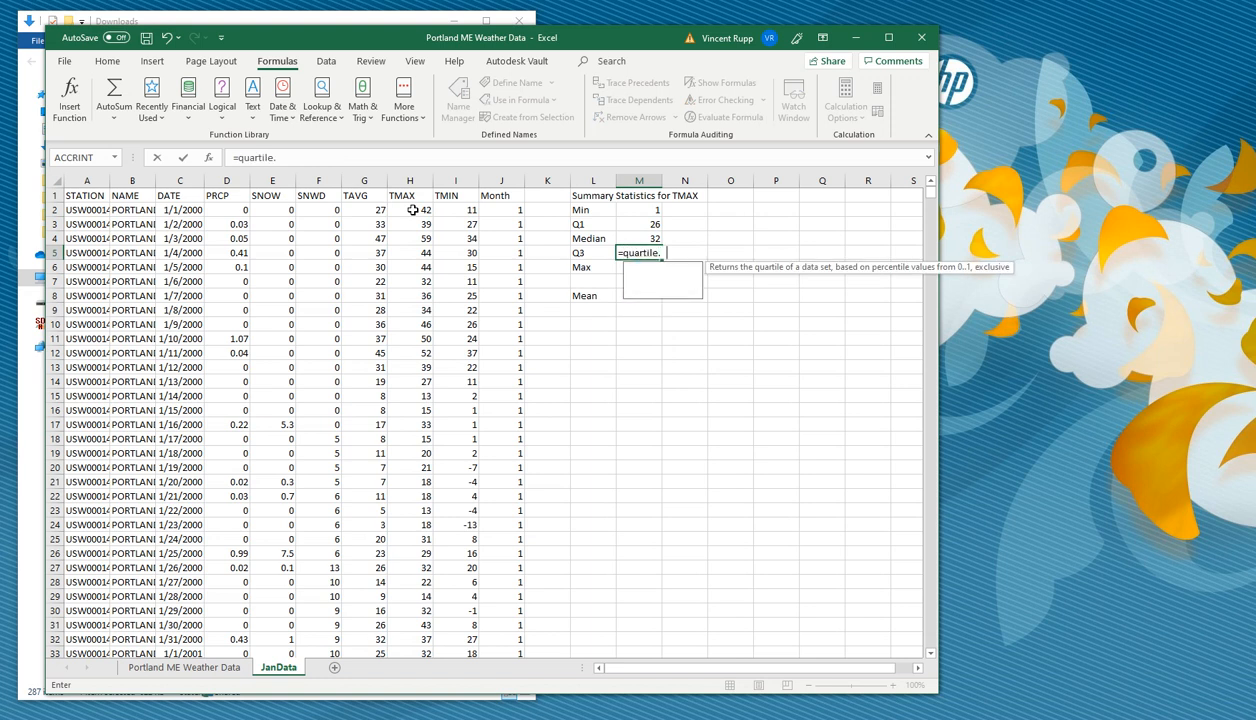
pyautogui.click(412, 210)
pyautogui.write(':')
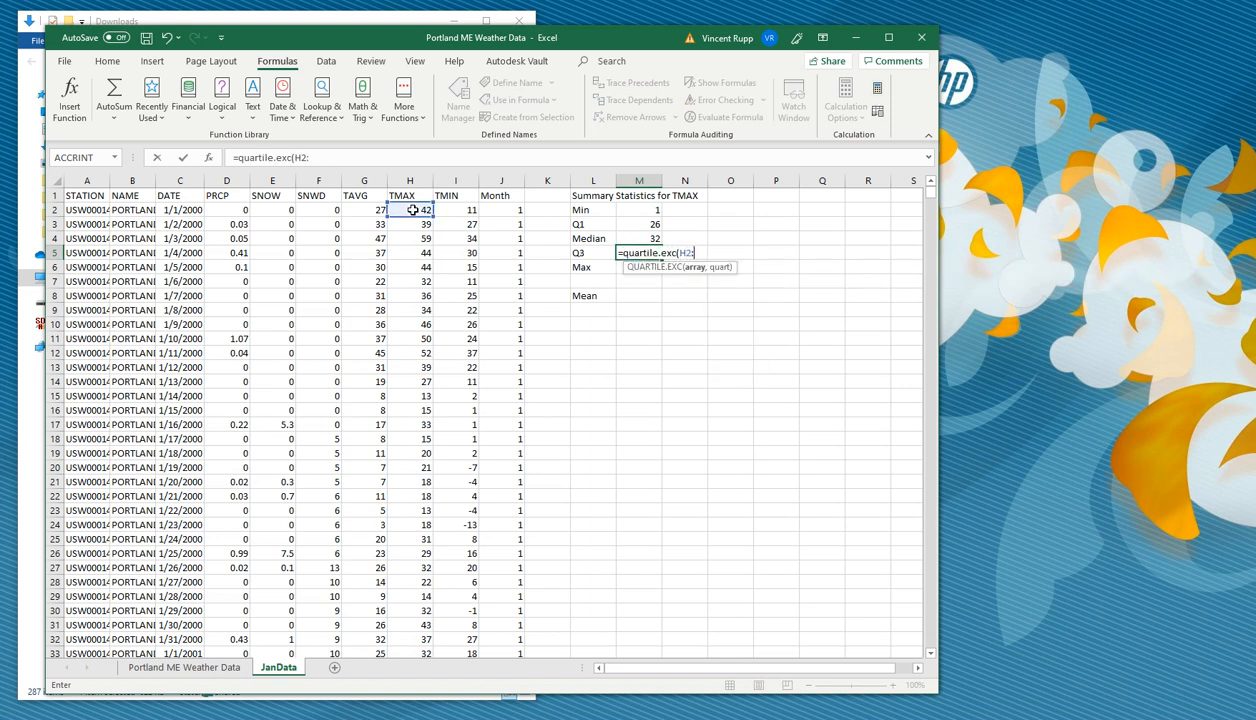
pyautogui.write('H65')
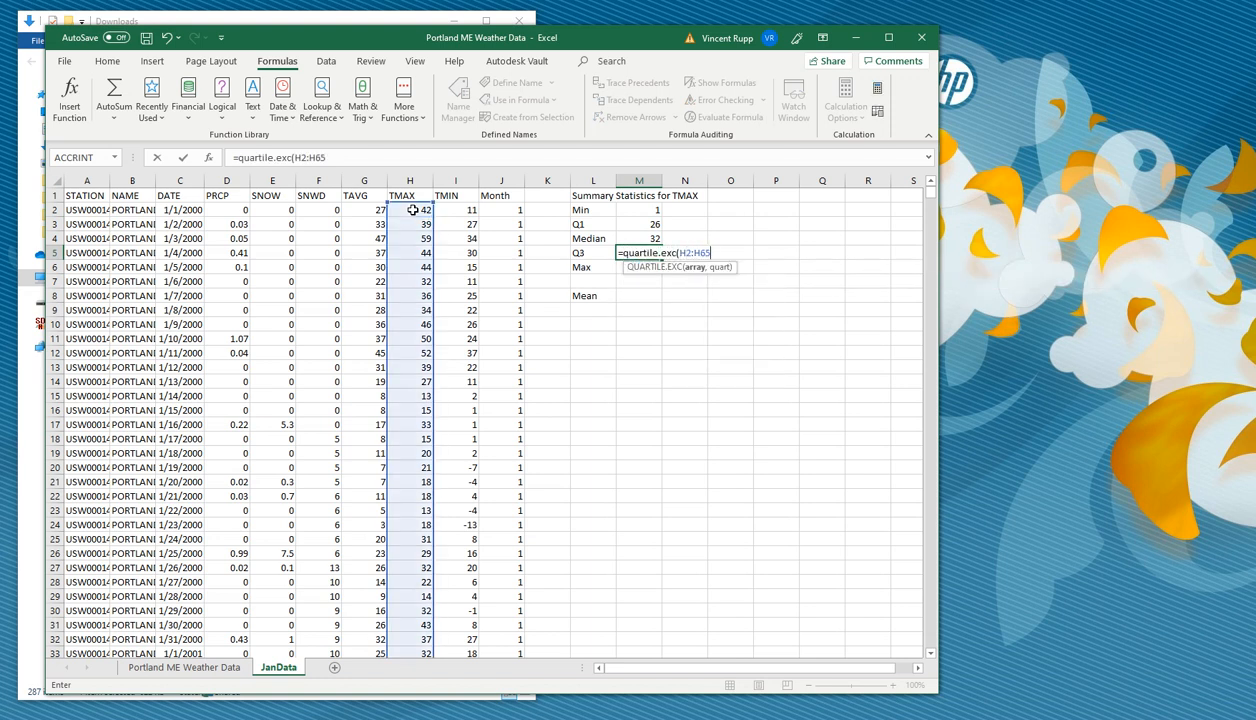
pyautogui.write('1,3')
pyautogui.press('Return')
# Enter the formula =MAX(H2:H621) in cell M6 for the TMAX maximum
pyautogui.write('=m')
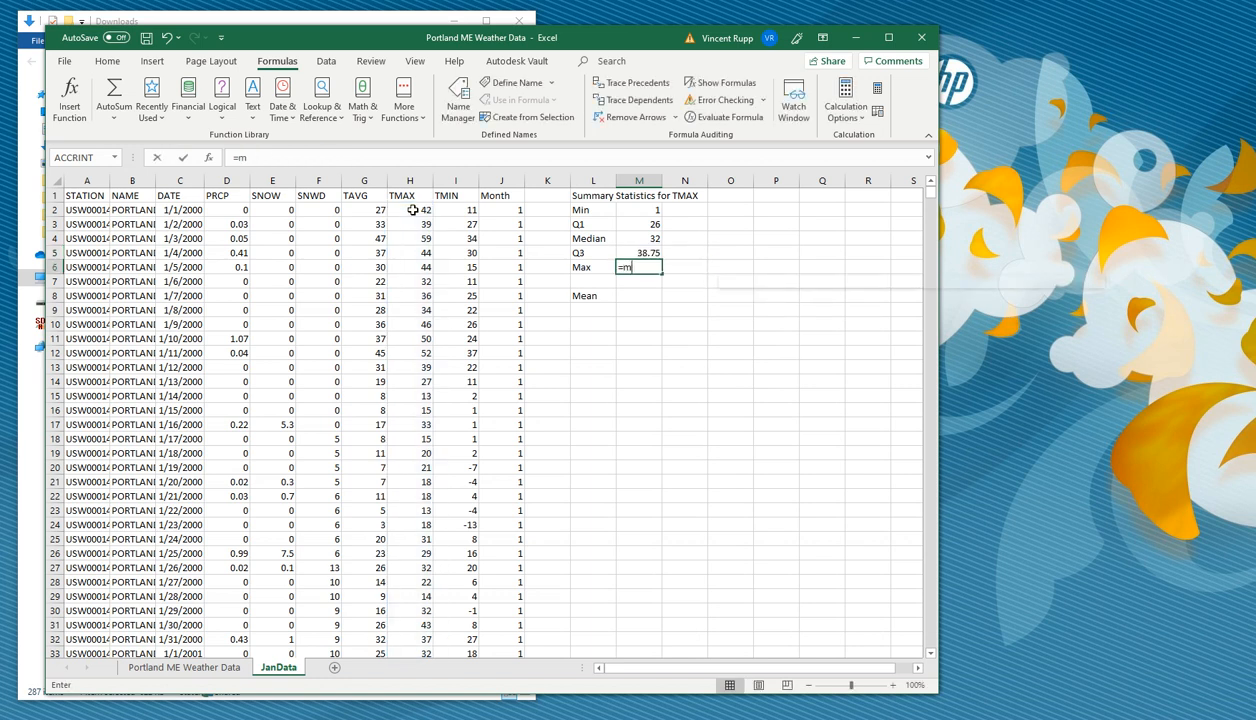
pyautogui.write('ax(H2:H621')
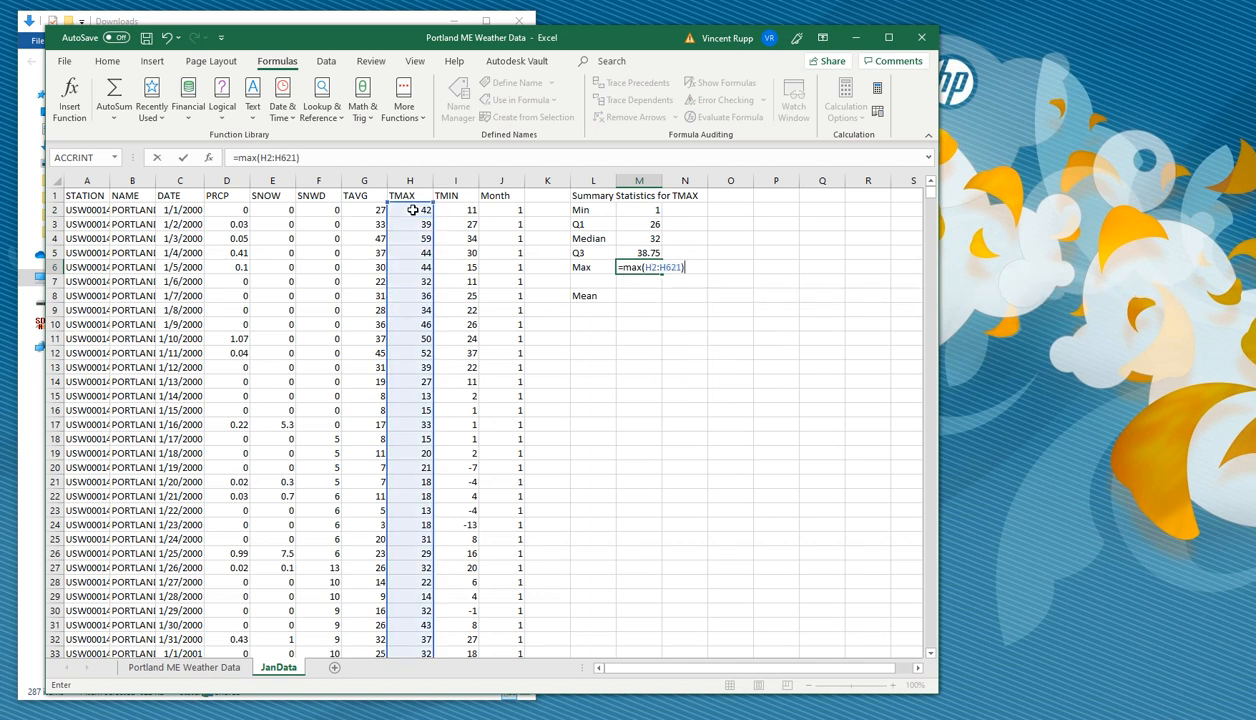
pyautogui.press('Return')
# Enter the formula =AVERAGE(H2:H621) in cell M8 for the TMAX mean
pyautogui.press('Return')
pyautogui.write('=av')
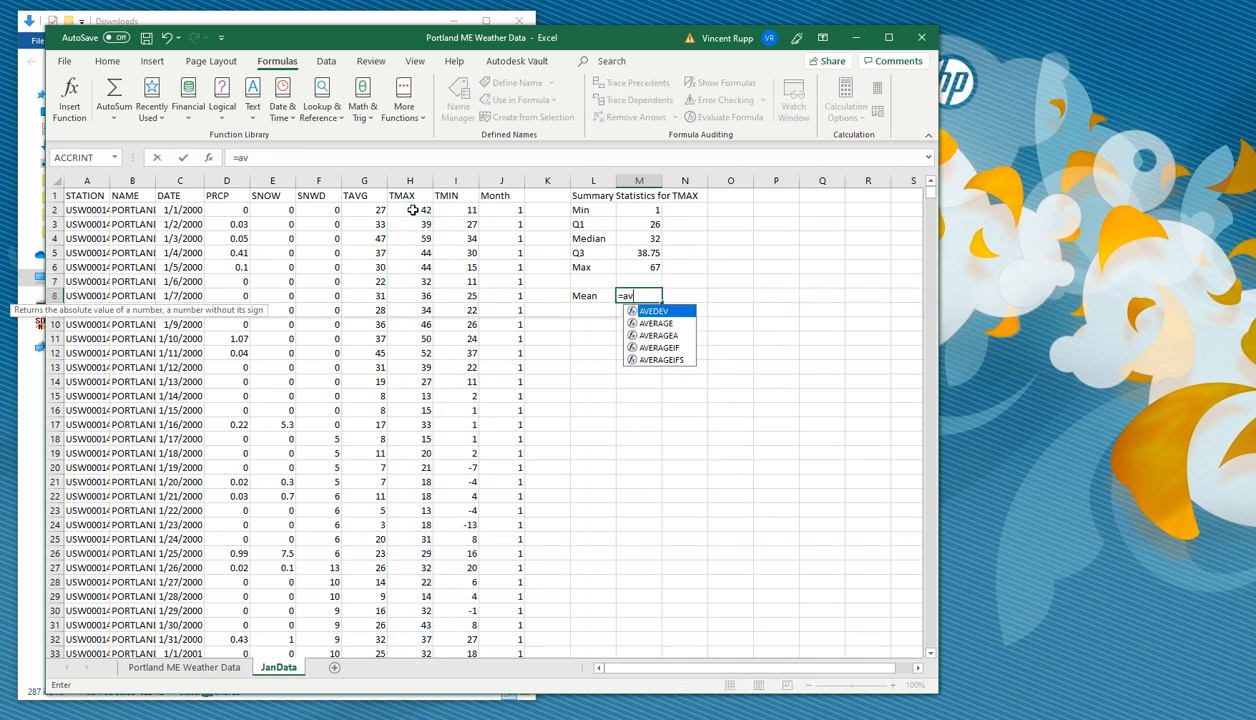
pyautogui.write('erage(H2:')
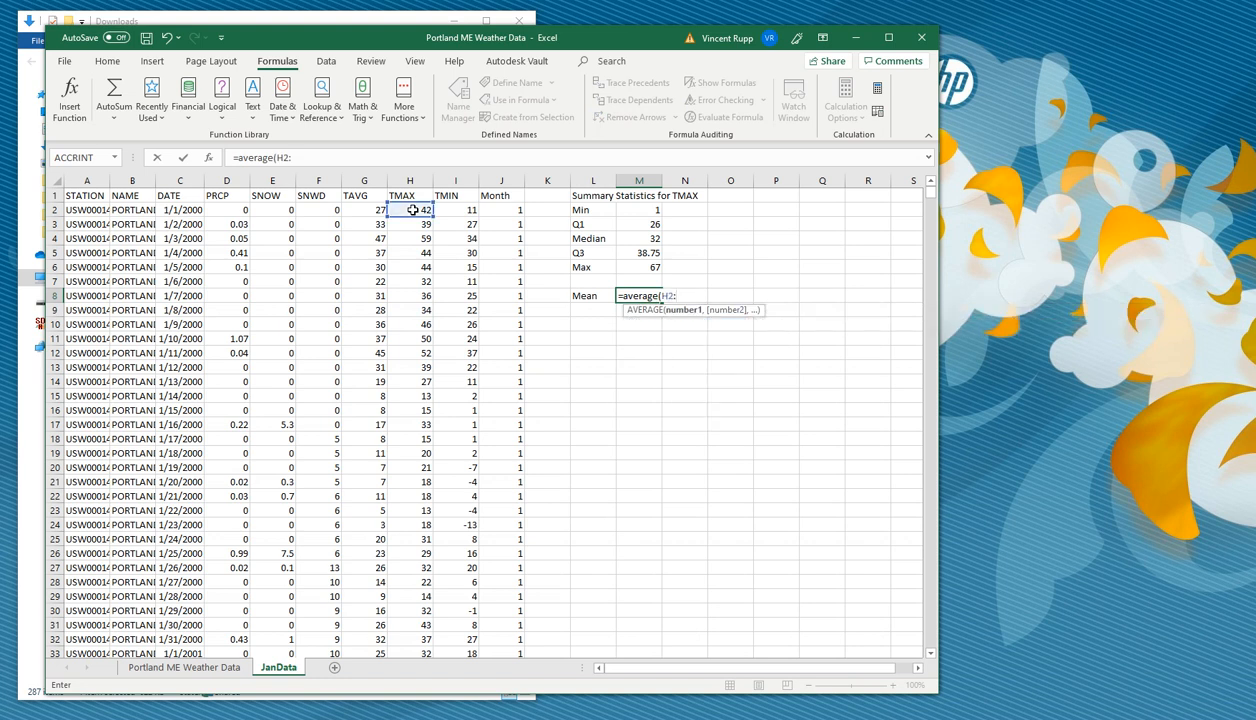
pyautogui.write('H32)')
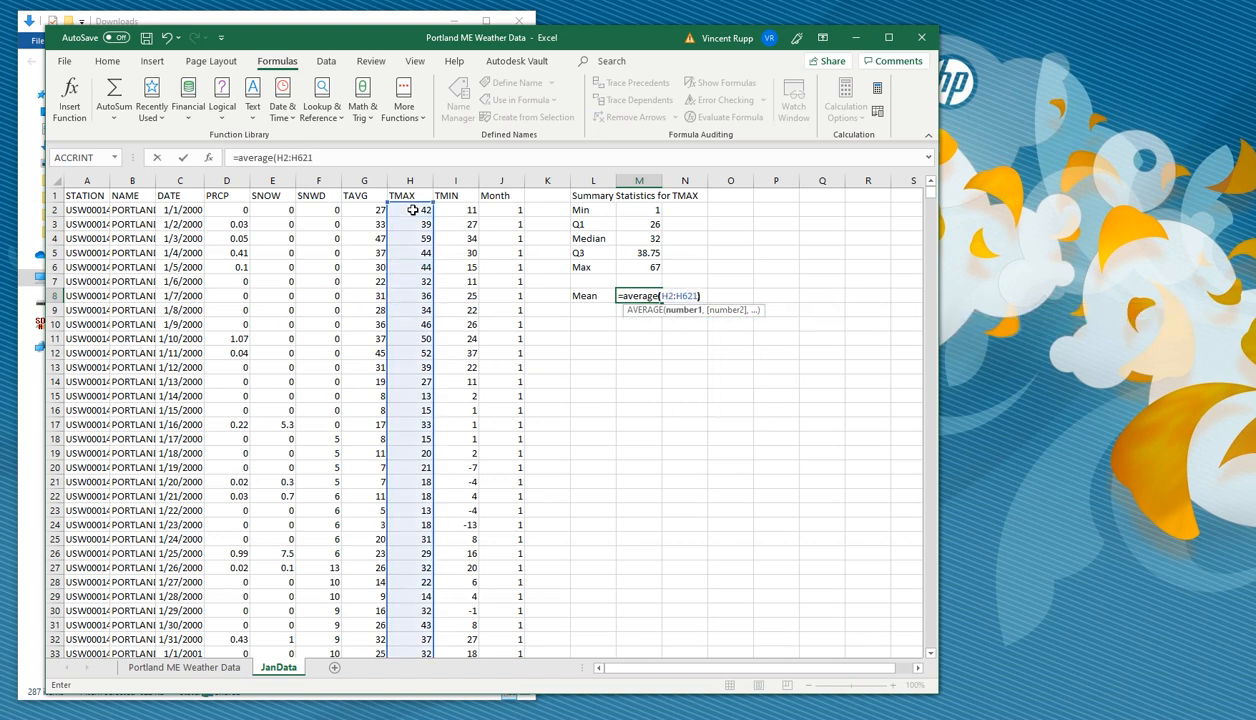
pyautogui.press('Return')
# Format the TMAX mean in cell M8 to show one decimal place
pyautogui.click(642, 292)
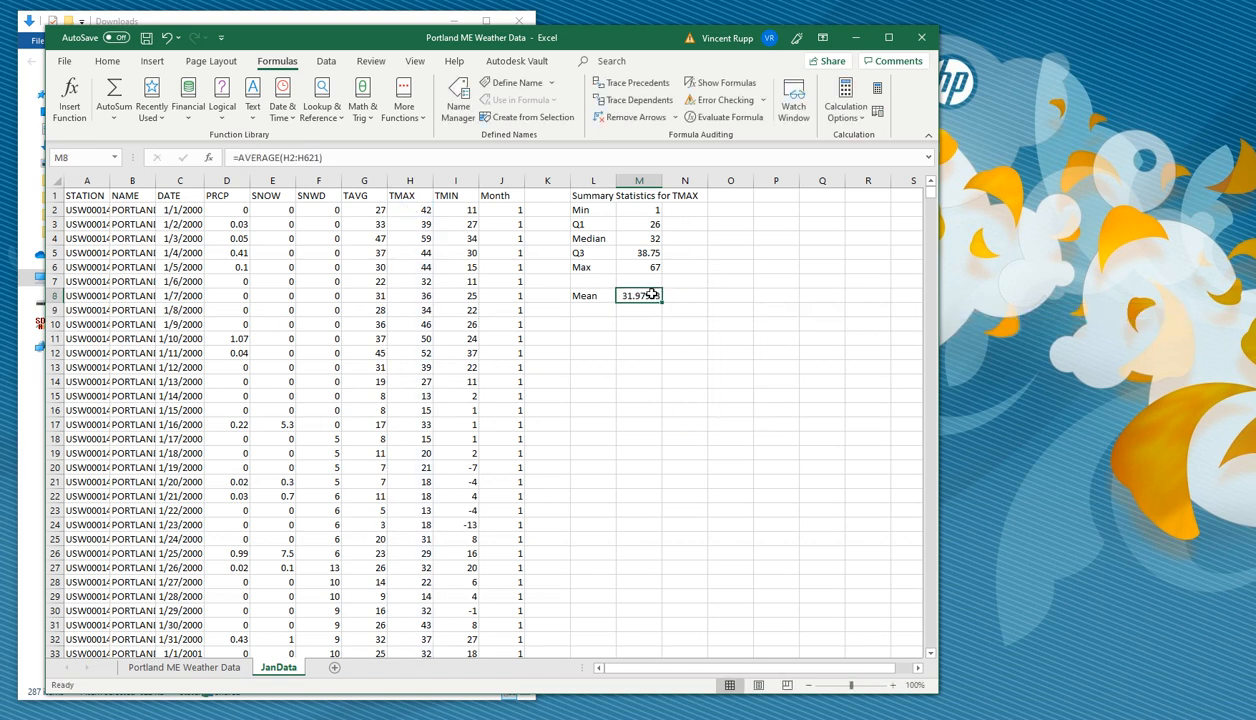
pyautogui.click(107, 61)
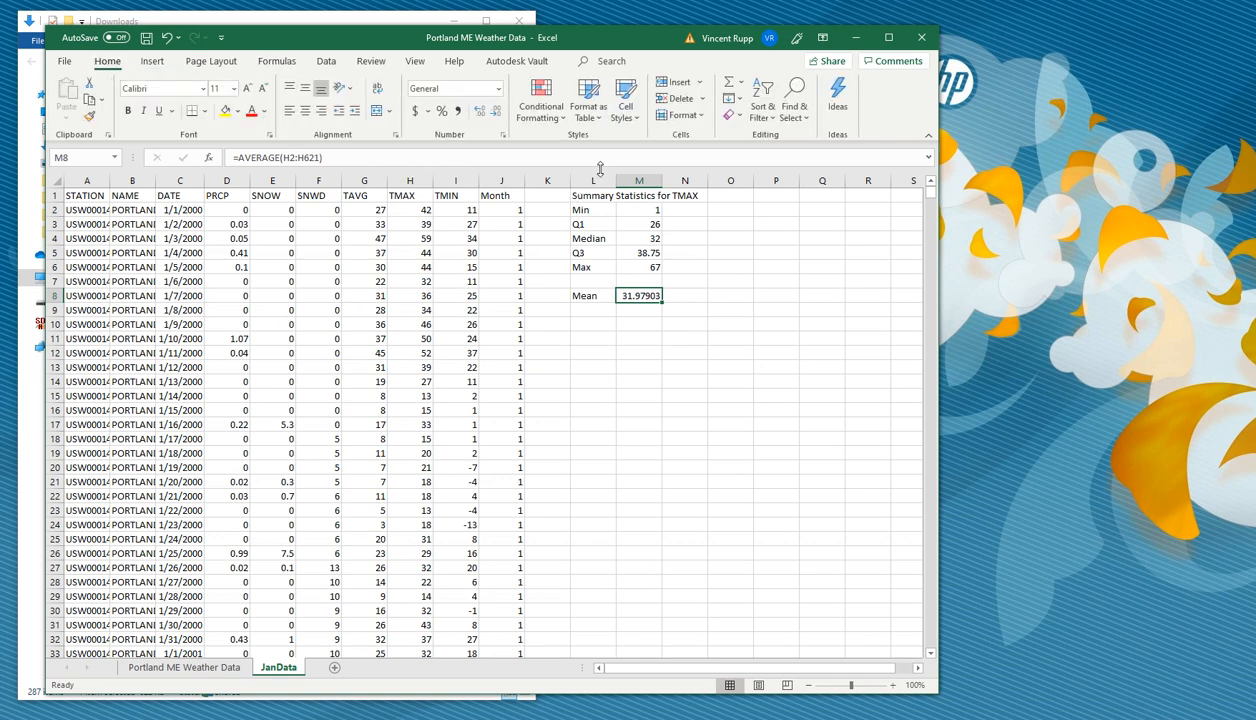
pyautogui.click(495, 113)
pyautogui.click(495, 113)
pyautogui.click(495, 113)
pyautogui.click(495, 113)
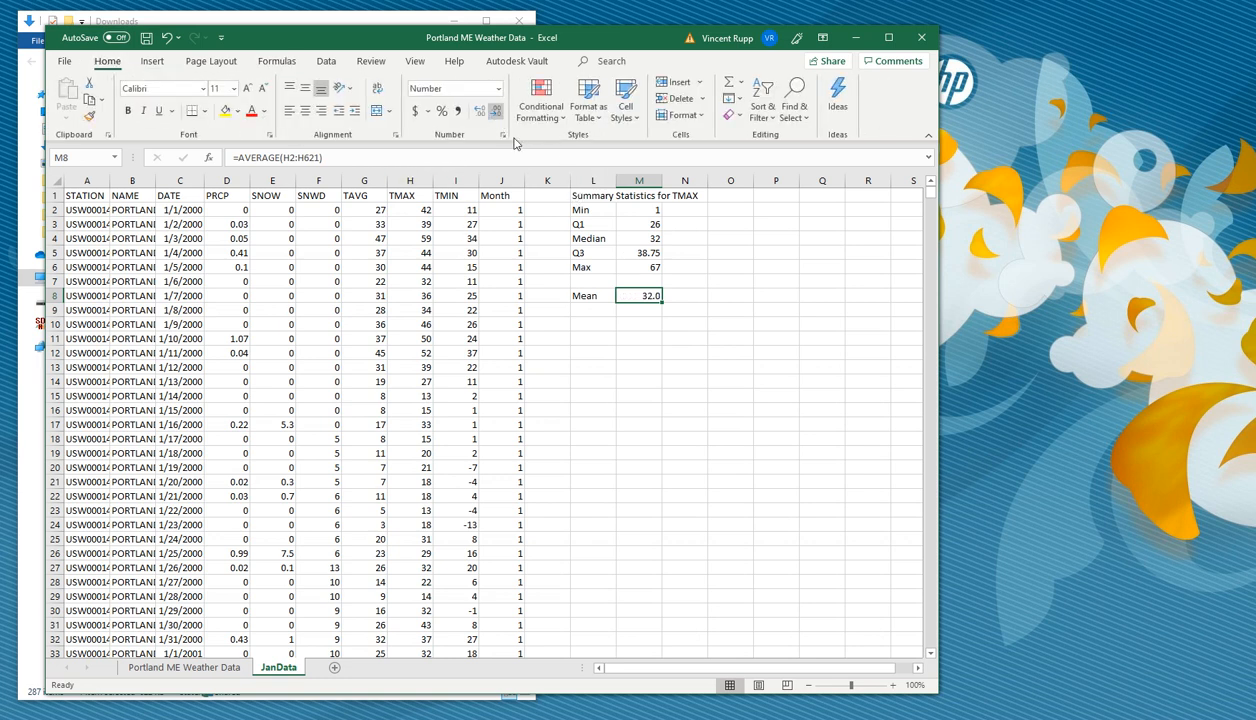
# Examine the TMAX five-number summary in cells M2 to M6, comparing the intervals between minimum, quartiles, median and maximum
pyautogui.click(642, 267)
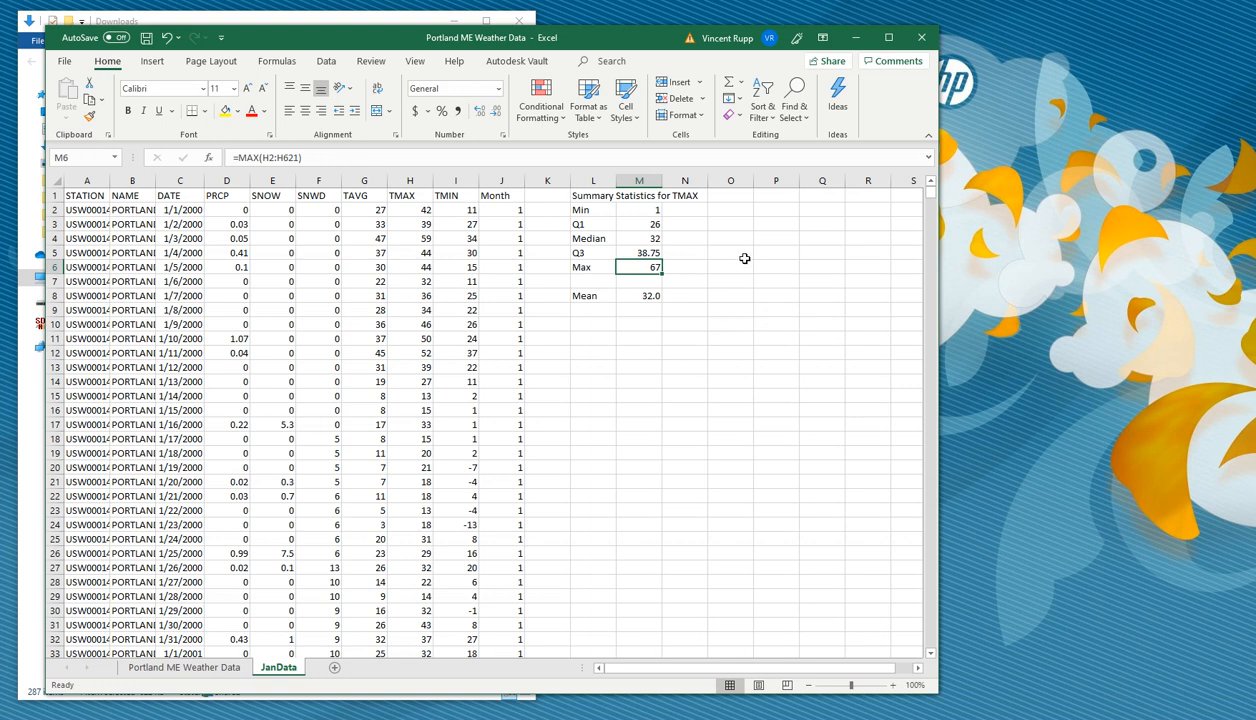
pyautogui.click(630, 207)
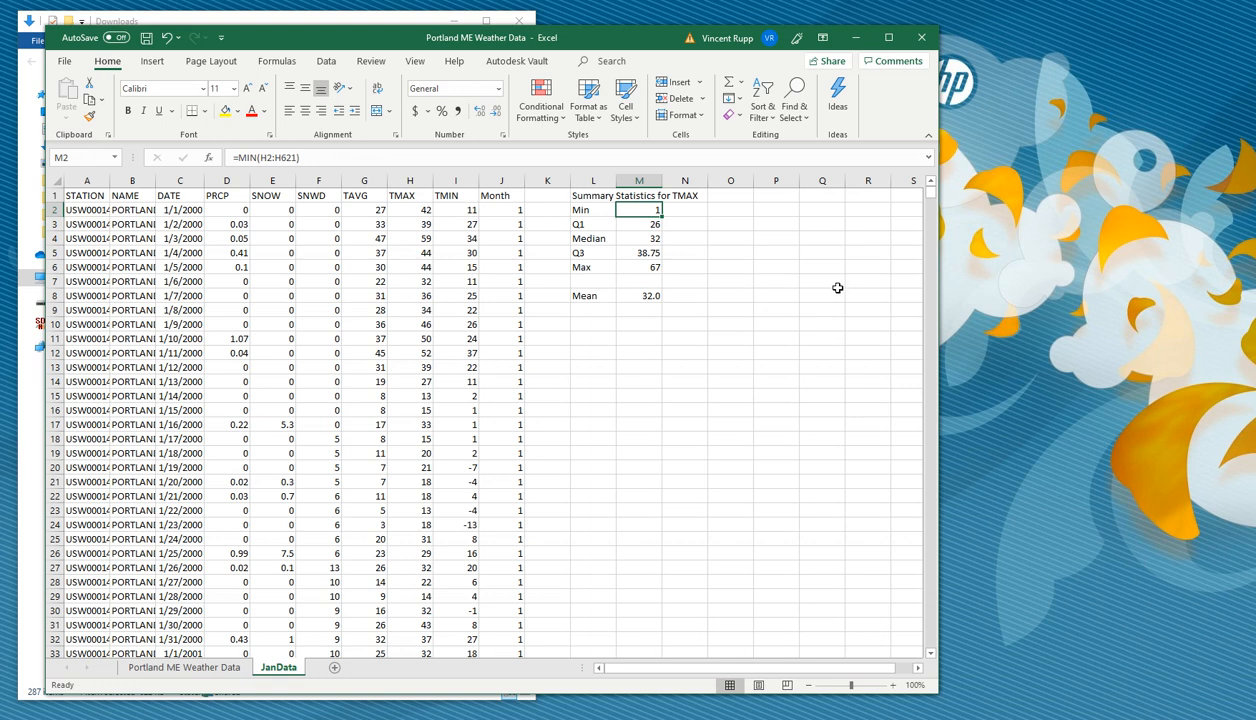
pyautogui.press('Down')
pyautogui.press('Down')
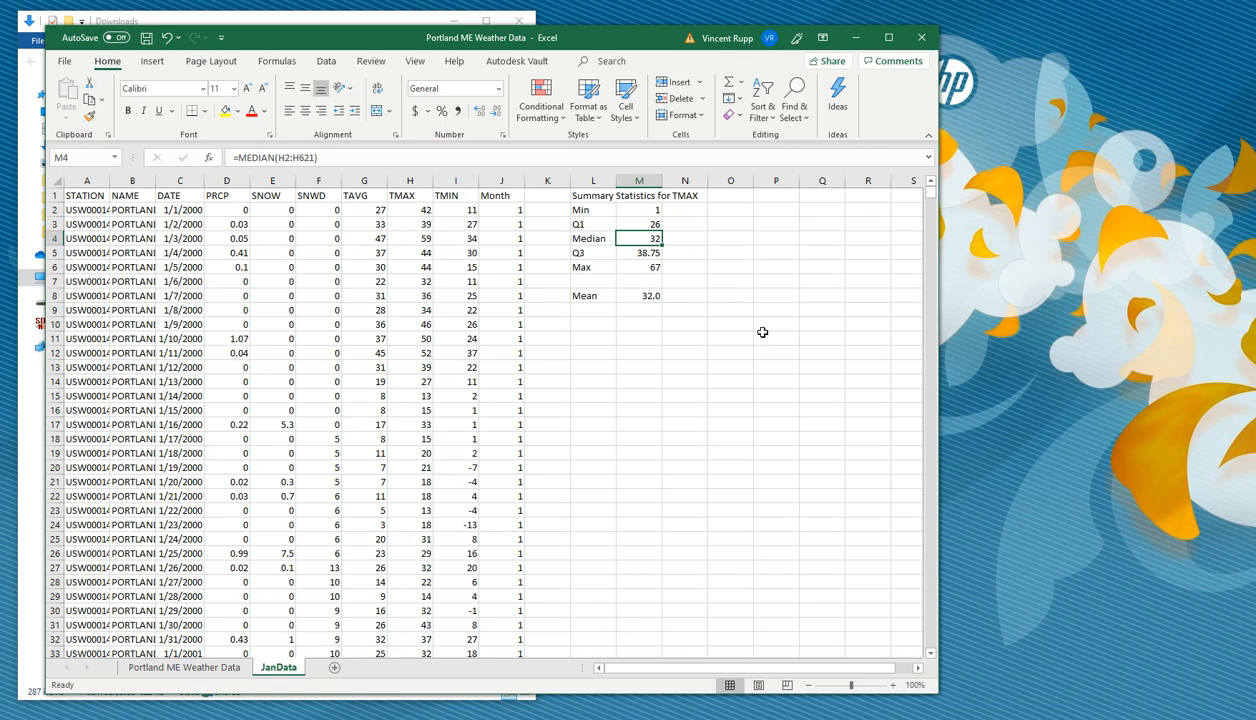
pyautogui.press('Up')
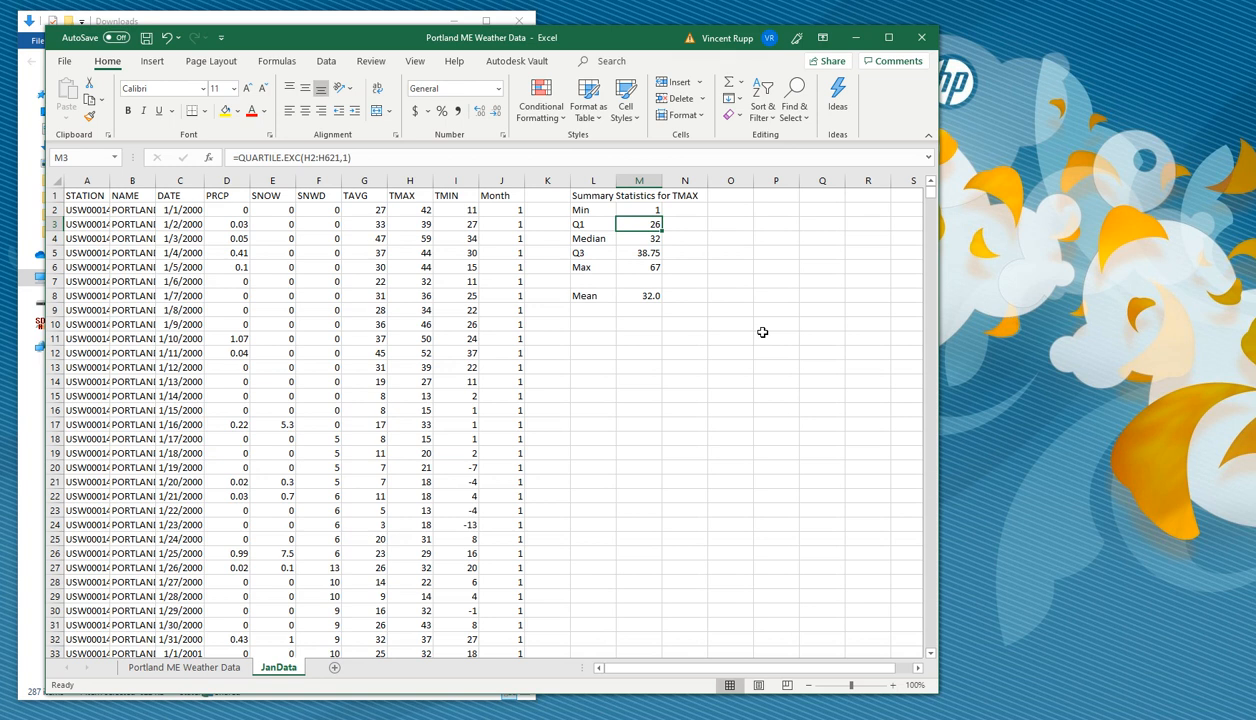
pyautogui.press('Up')
pyautogui.press('Down')
pyautogui.press('Up')
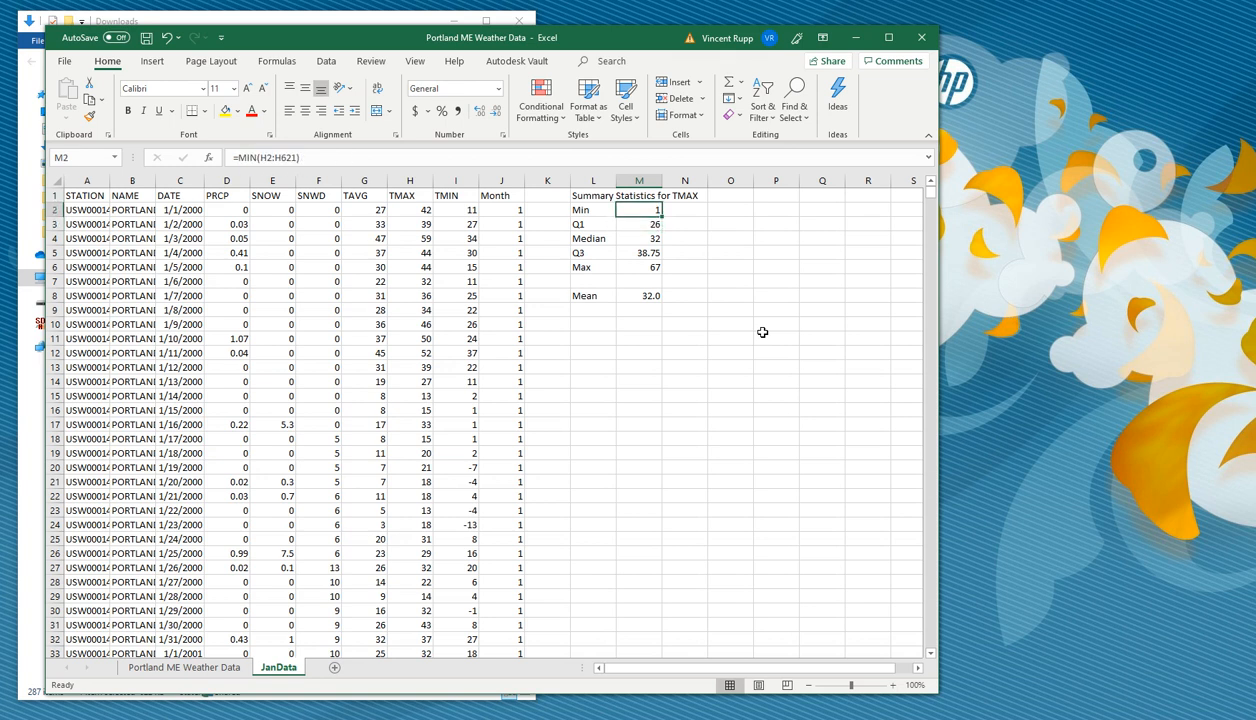
pyautogui.press('Down')
pyautogui.press('Down')
pyautogui.press('Up')
pyautogui.press('Down')
pyautogui.press('Up')
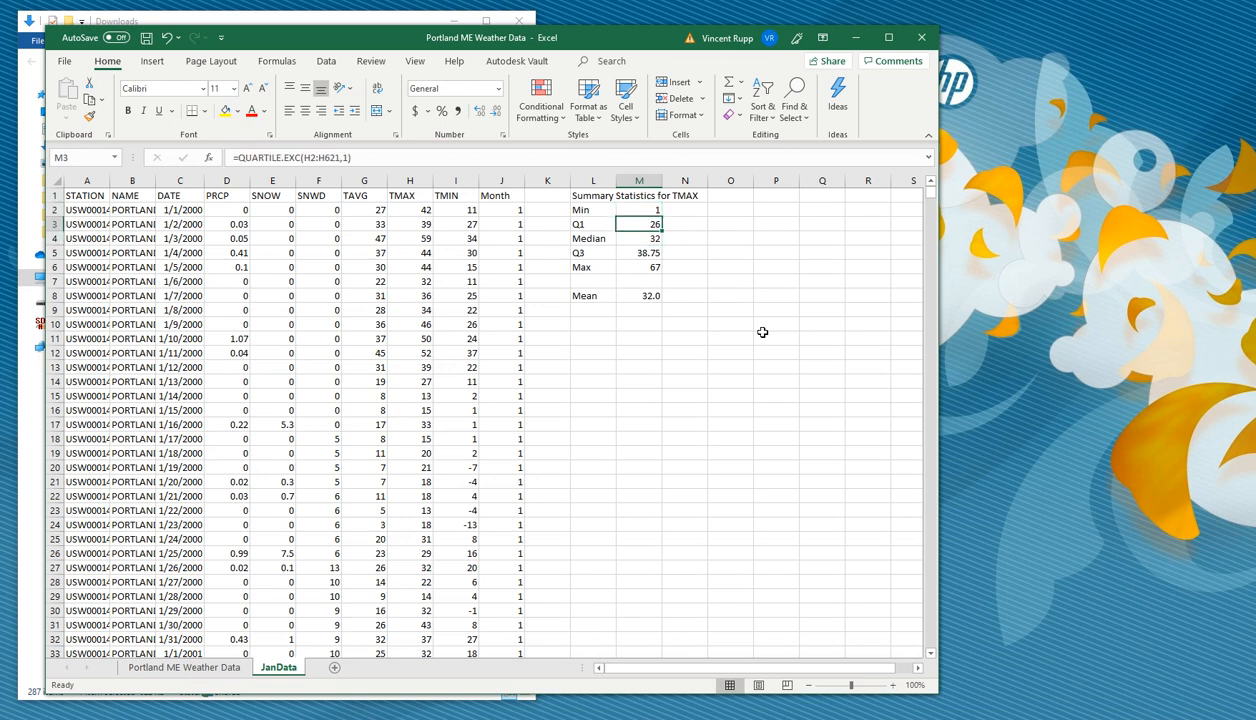
pyautogui.press('Up')
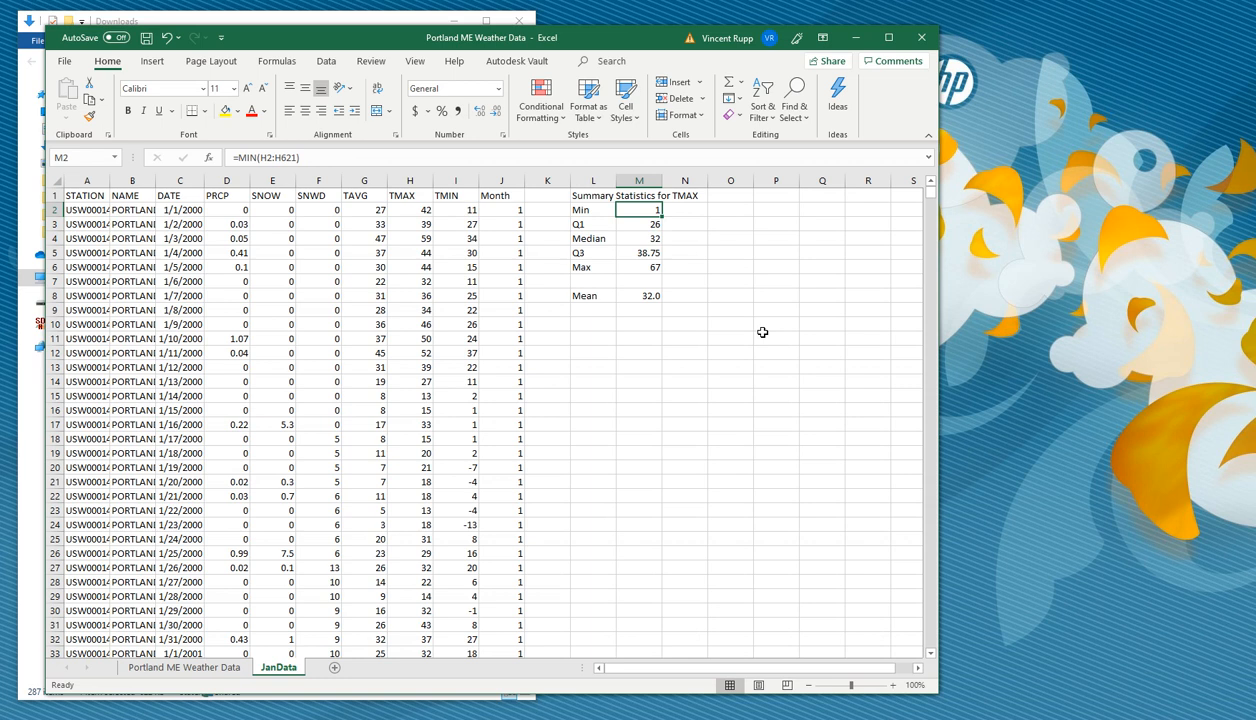
pyautogui.press('Down')
pyautogui.press('Down')
pyautogui.press('Down')
pyautogui.press('Down')
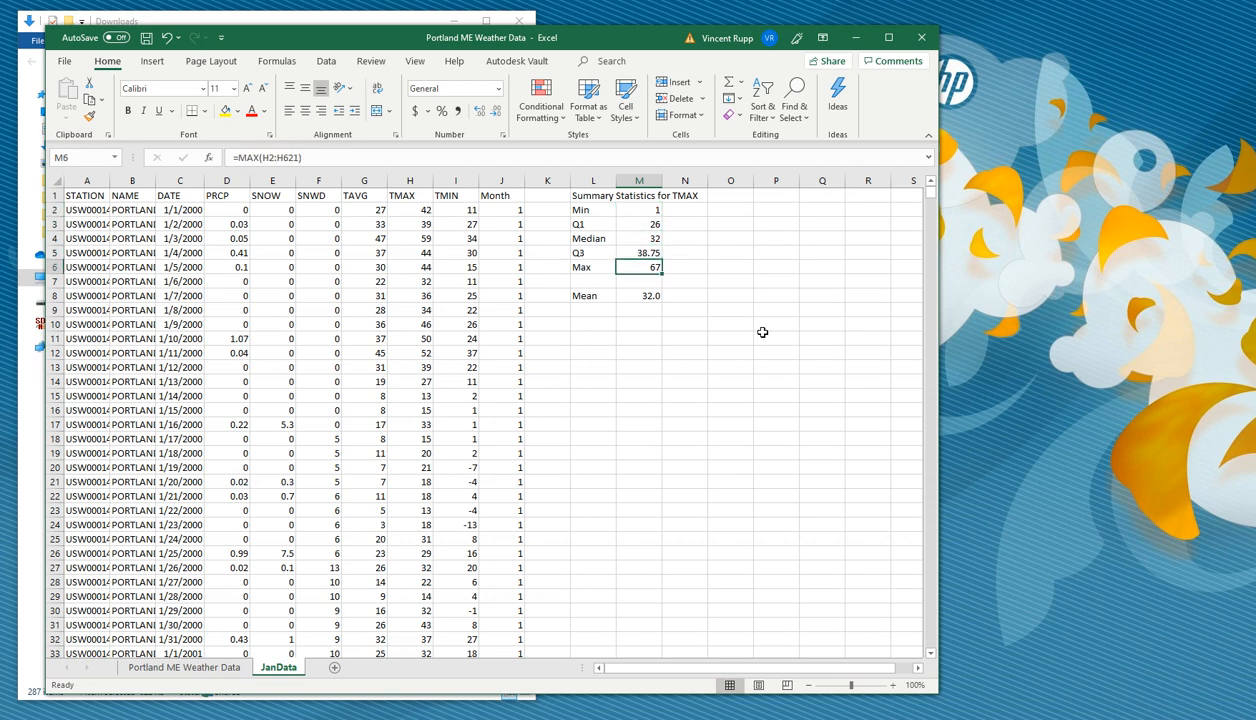
pyautogui.press('Up')
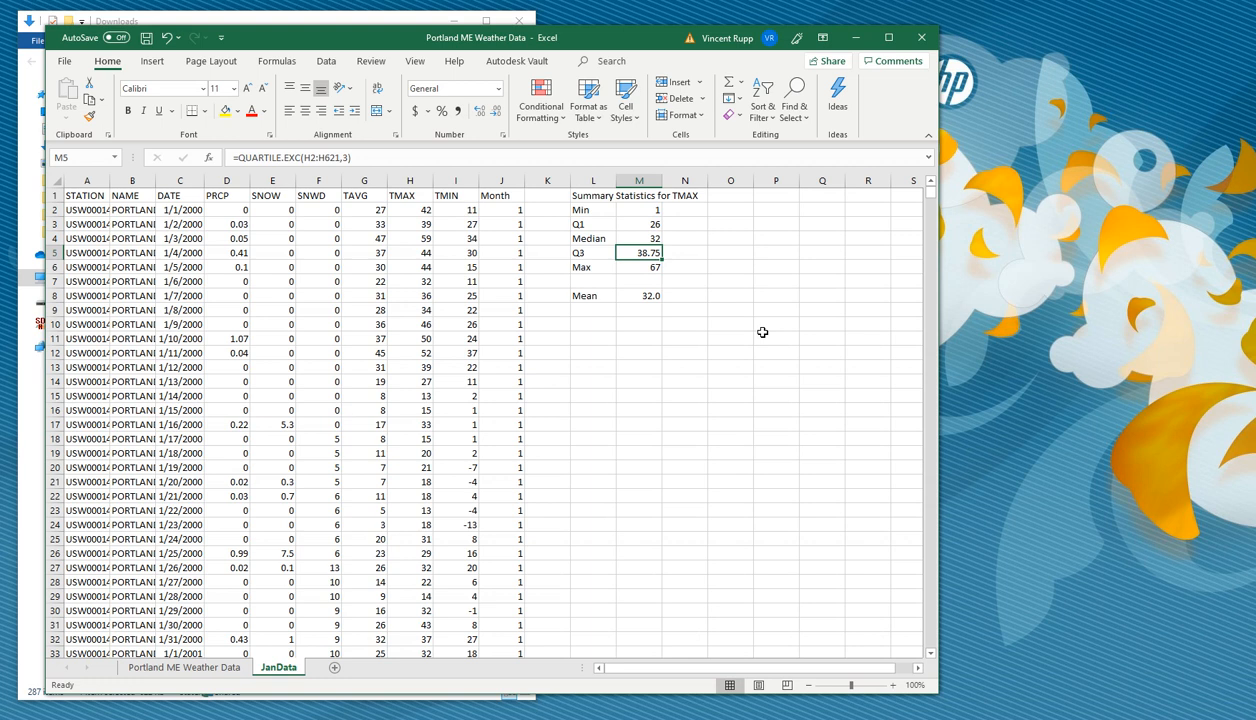
pyautogui.press('Down')
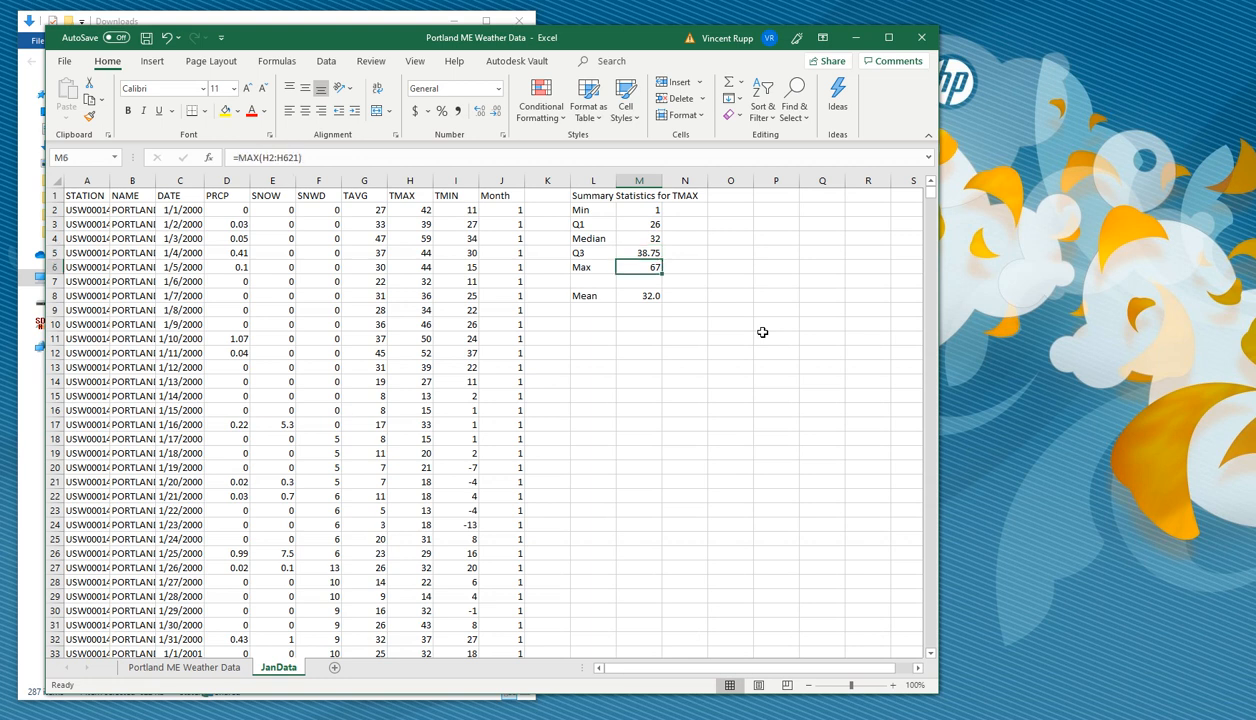